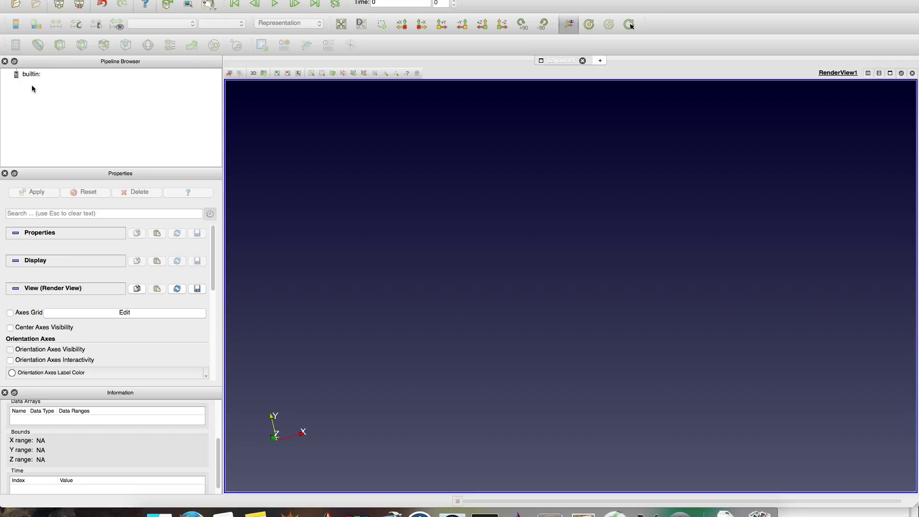
Step: Bring up the Open File dialog from the toolbar's Open button
{"action": "left_click", "coordinate": [16, 4]}
Step: Navigate to the projects/tclmain/Castonguay2Pennies folder
{"action": "left_click", "coordinate": [192, 510]}
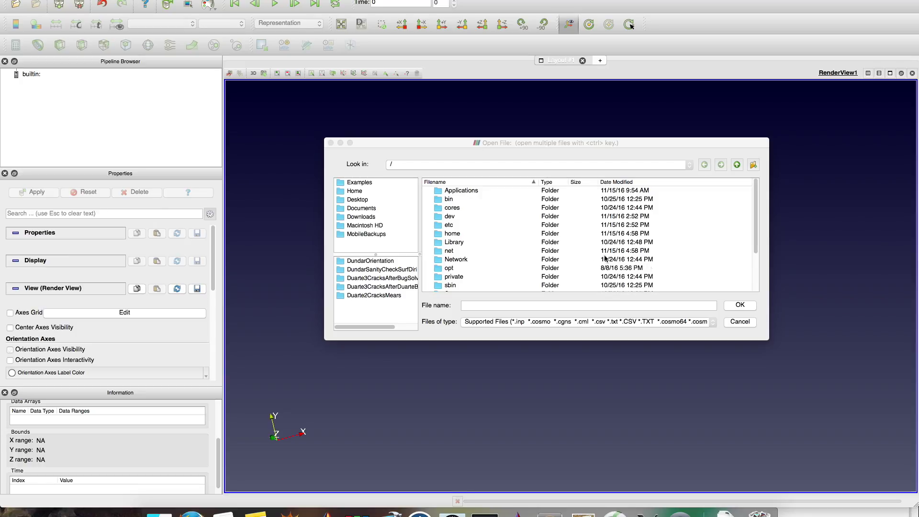
{"action": "left_click", "coordinate": [393, 264]}
{"action": "left_click", "coordinate": [622, 164]}
{"action": "left_click", "coordinate": [622, 157]}
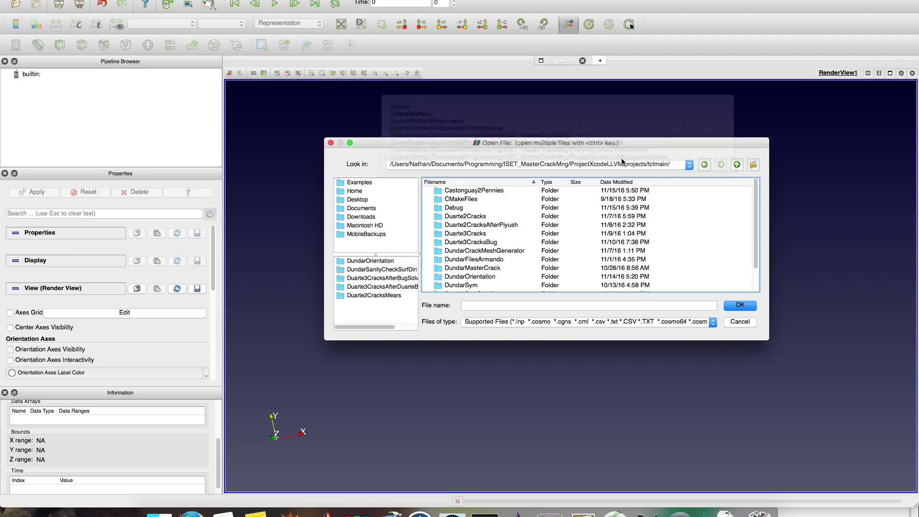
{"action": "double_click", "coordinate": [499, 191]}
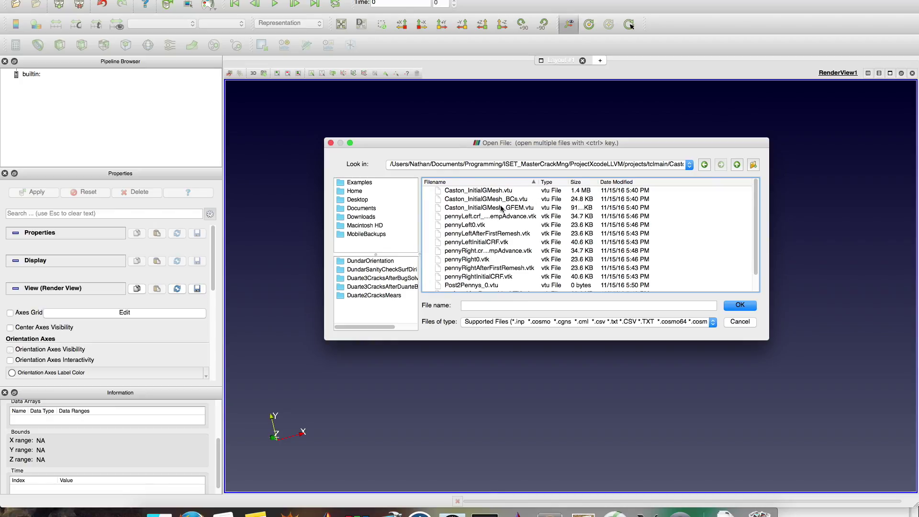
Step: Compare the Caston_InitialGMesh files and load Caston_InitialGMesh_GFEM.vtu into the pipeline
{"action": "left_click", "coordinate": [503, 191]}
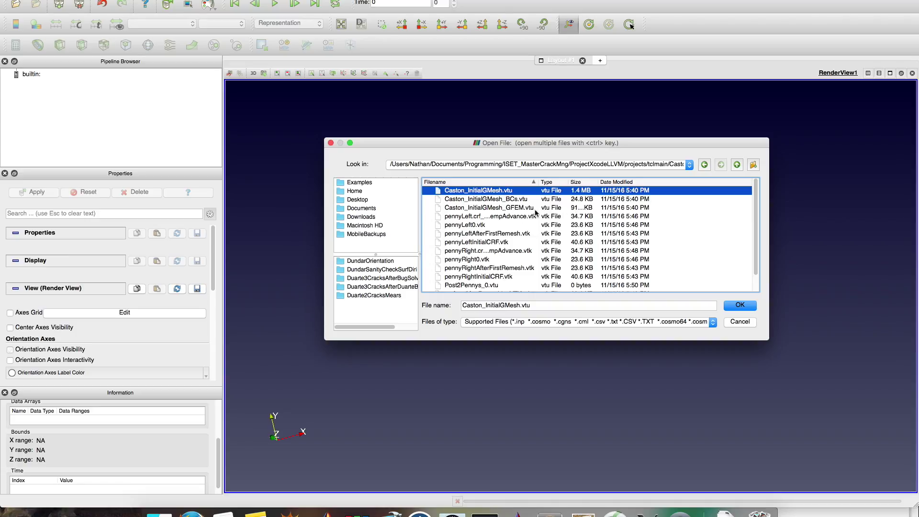
{"action": "left_click", "coordinate": [485, 210]}
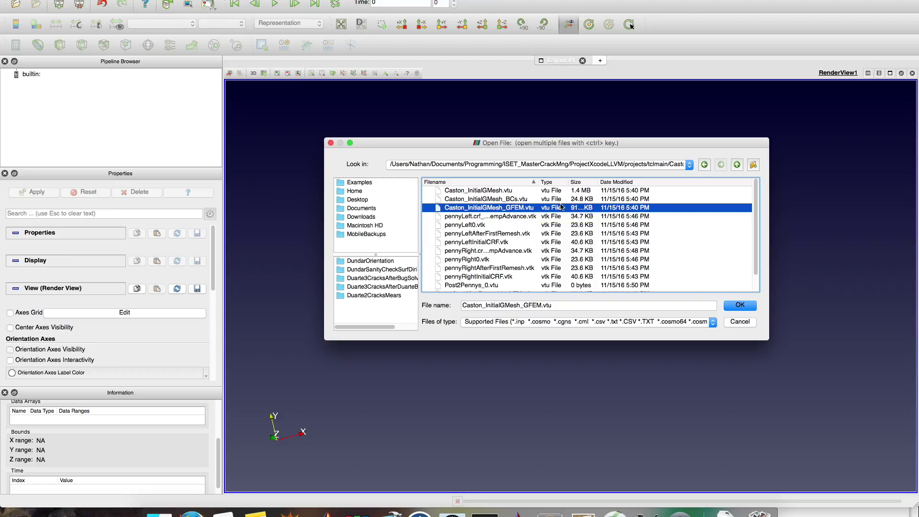
{"action": "left_click", "coordinate": [518, 197]}
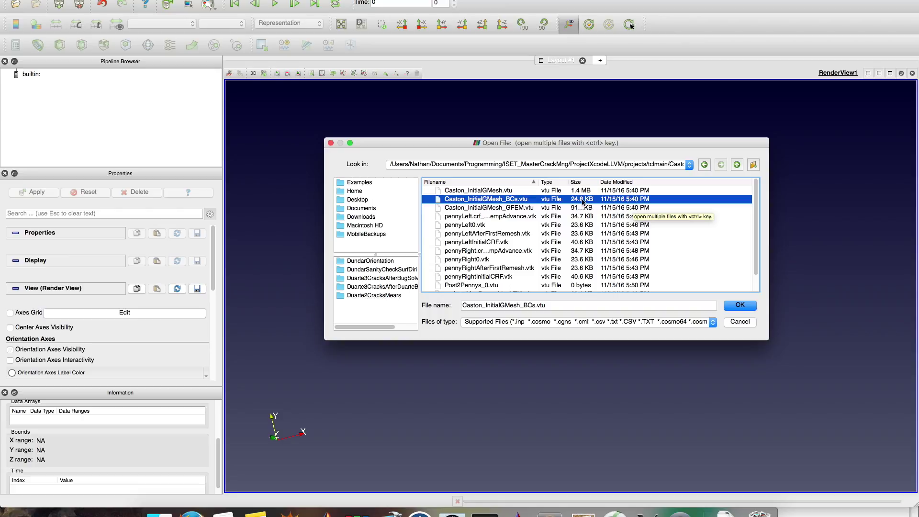
{"action": "left_click", "coordinate": [510, 190]}
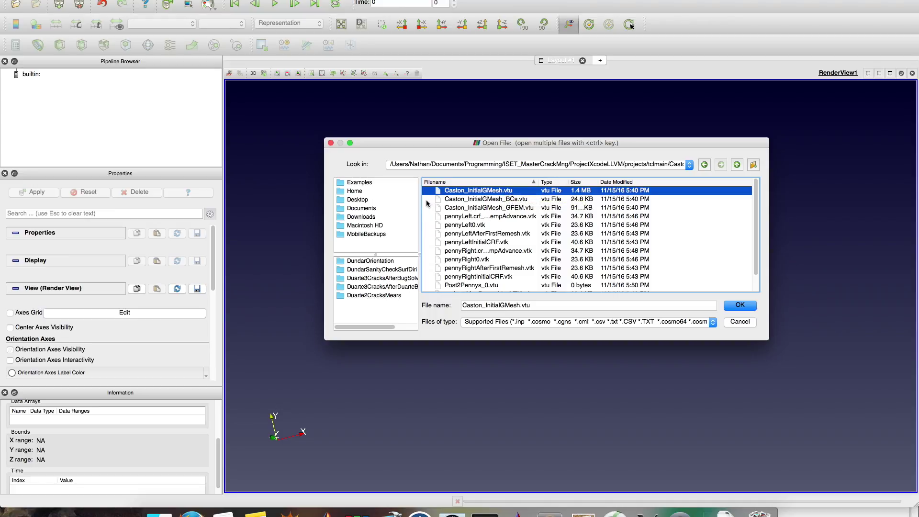
{"action": "left_click", "coordinate": [508, 209]}
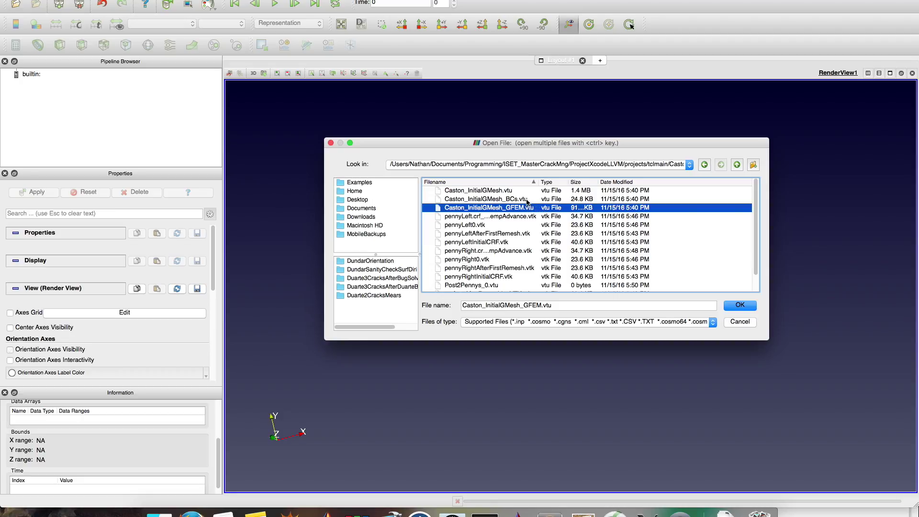
{"action": "left_click", "coordinate": [498, 216]}
{"action": "left_click", "coordinate": [497, 210]}
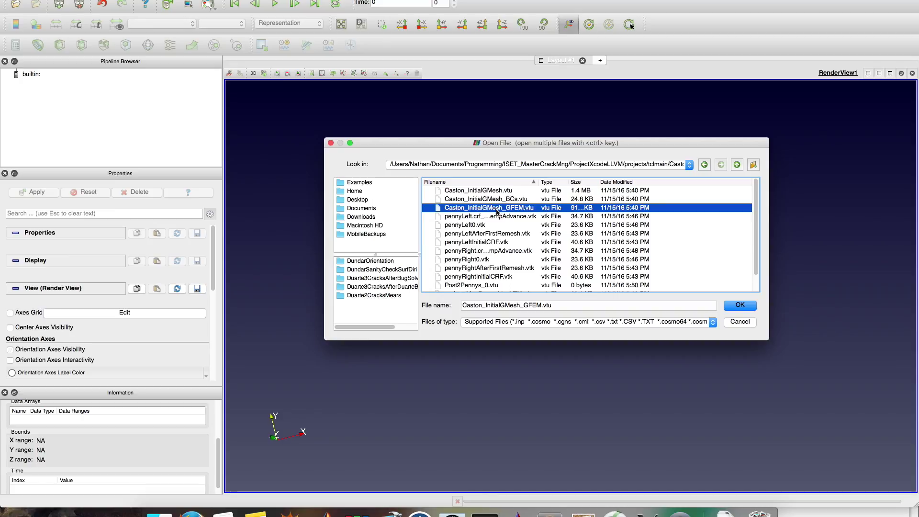
{"action": "double_click", "coordinate": [497, 210]}
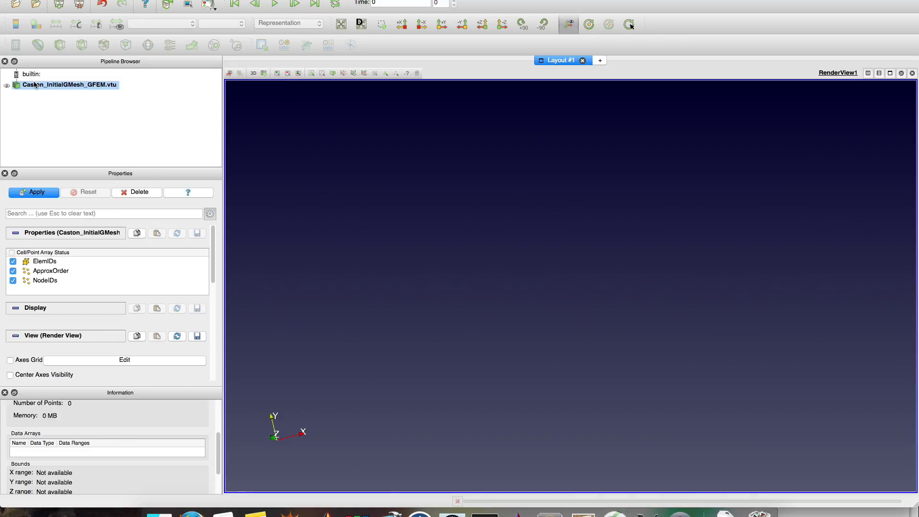
Step: Apply the GFEM reader and view the cube along +X, -X, +Y, -Y and +Z
{"action": "left_click", "coordinate": [45, 193]}
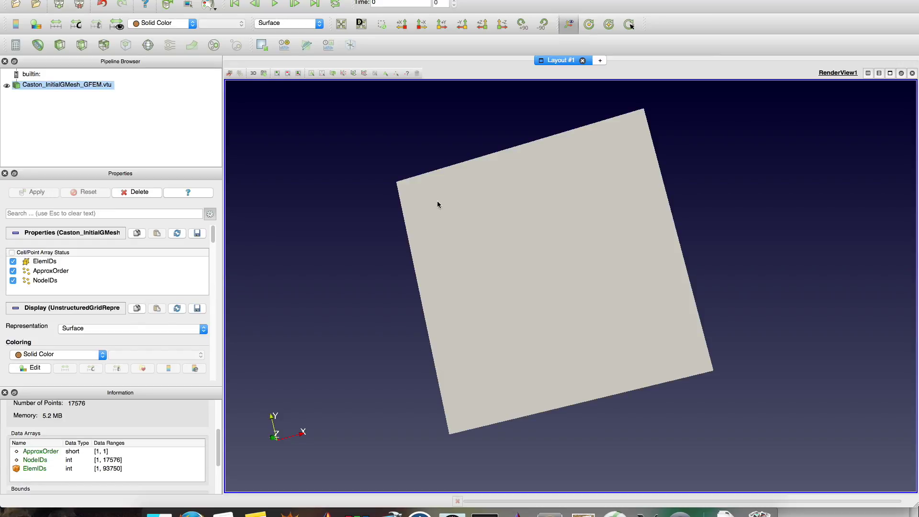
{"action": "left_click_drag", "start_coordinate": [438, 204], "coordinate": [431, 155]}
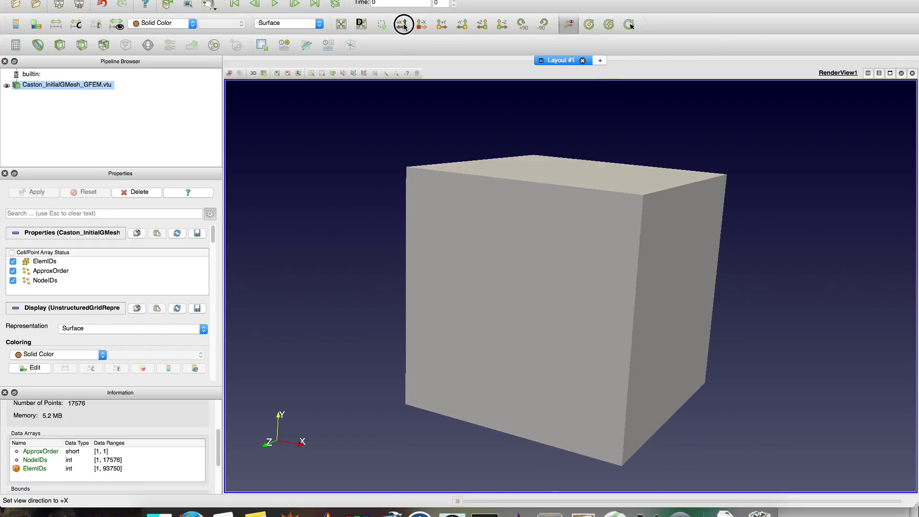
{"action": "left_click", "coordinate": [404, 25]}
{"action": "left_click", "coordinate": [421, 25]}
{"action": "left_click", "coordinate": [442, 25]}
{"action": "left_click", "coordinate": [462, 25]}
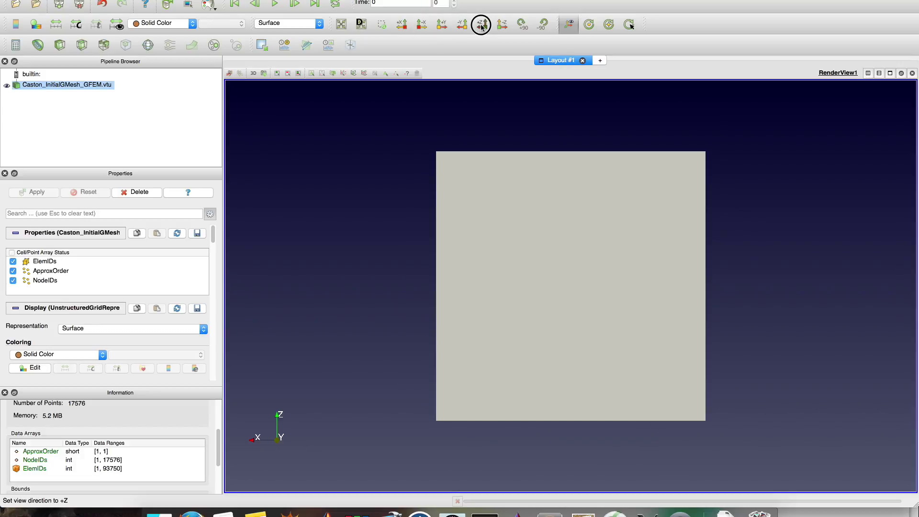
{"action": "left_click", "coordinate": [482, 25]}
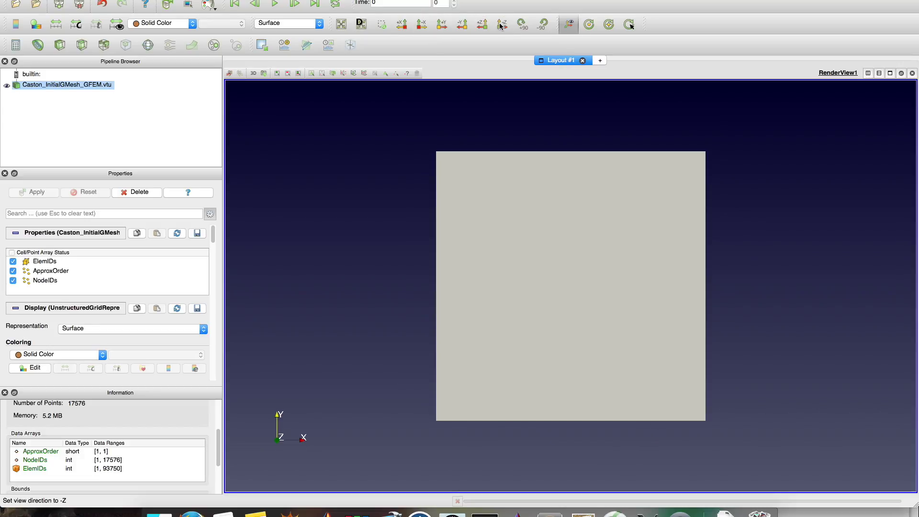
Step: Tilt the cube back into an angled 3-D view showing more of its top face
{"action": "left_click", "coordinate": [421, 25]}
{"action": "left_click_drag", "start_coordinate": [471, 213], "coordinate": [473, 216]}
{"action": "left_click", "coordinate": [441, 24]}
{"action": "left_click_drag", "start_coordinate": [474, 164], "coordinate": [433, 176]}
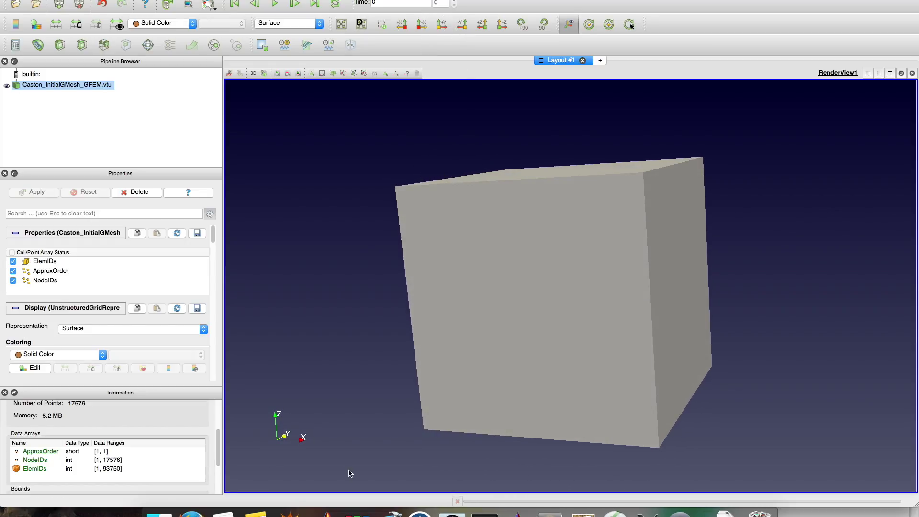
{"action": "left_click_drag", "start_coordinate": [759, 191], "coordinate": [763, 199]}
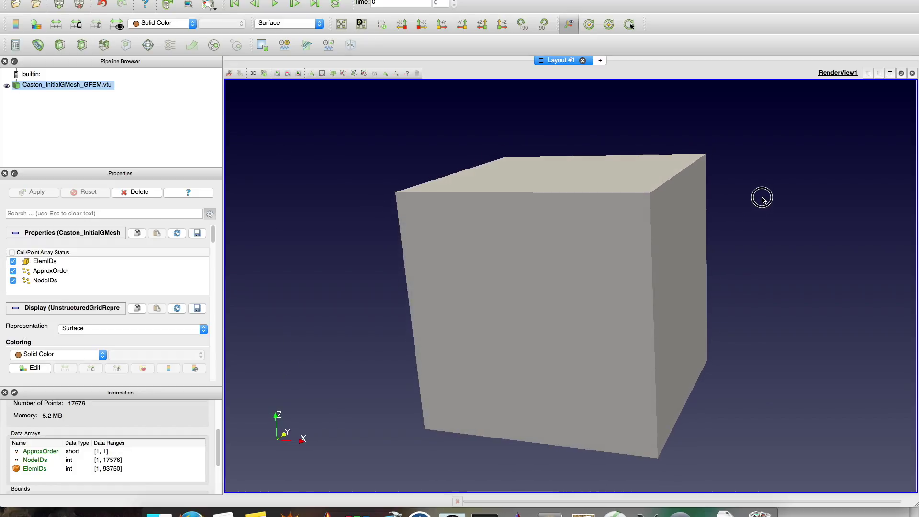
{"action": "left_click", "coordinate": [284, 23]}
Step: Try Outline, Surface and Surface With Edges representations, then settle on Wireframe
{"action": "left_click", "coordinate": [364, 126]}
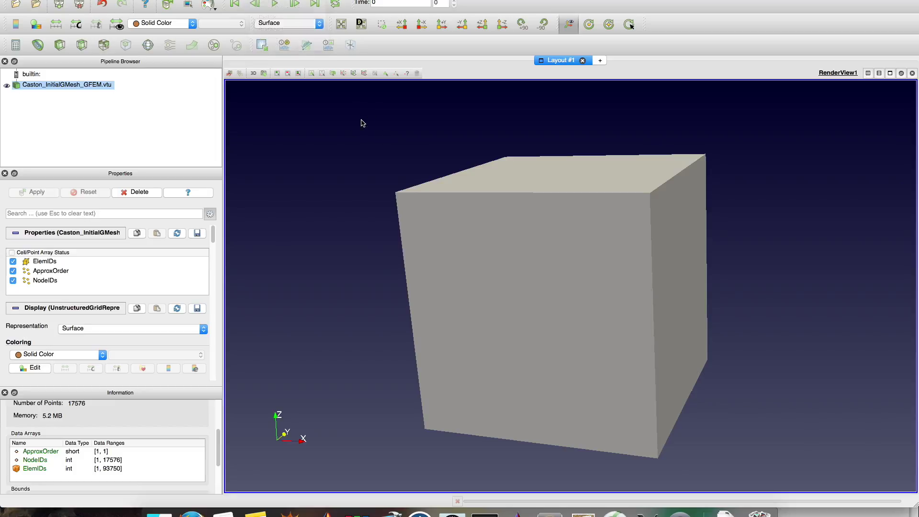
{"action": "left_click", "coordinate": [288, 24]}
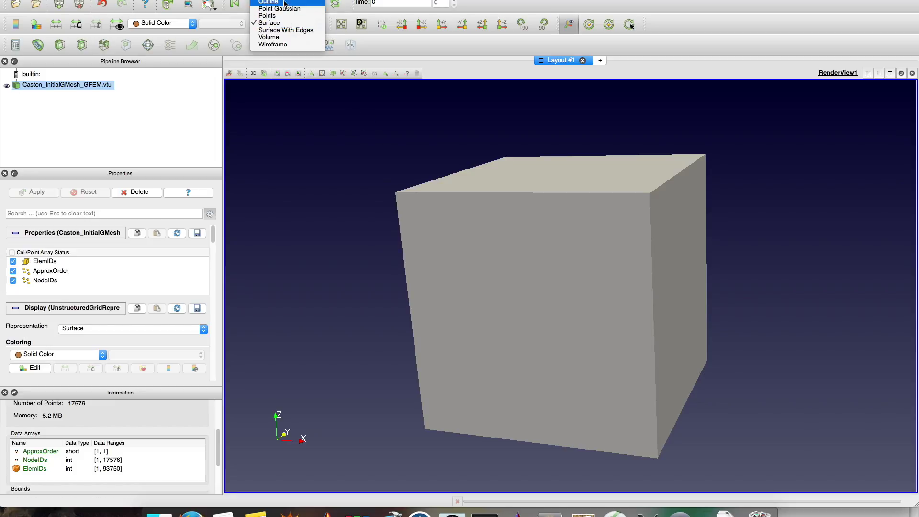
{"action": "left_click", "coordinate": [285, 3]}
{"action": "left_click", "coordinate": [293, 24]}
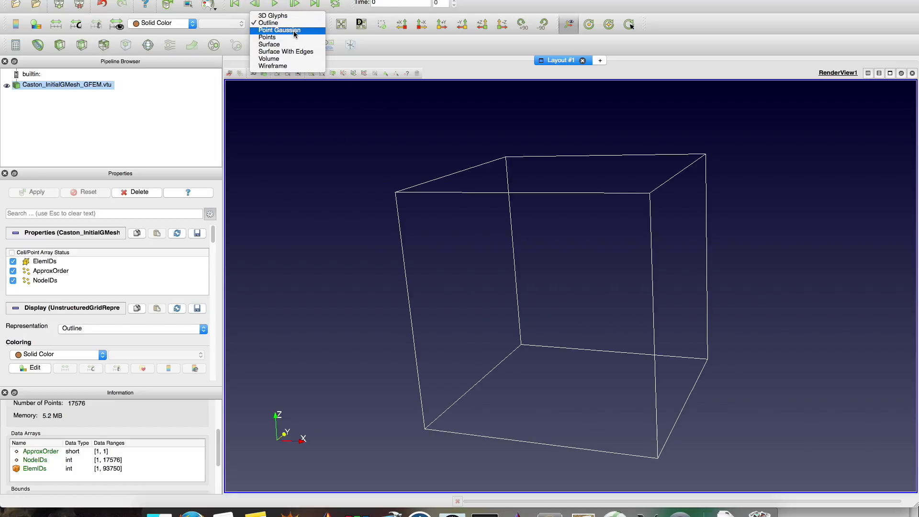
{"action": "left_click", "coordinate": [293, 44]}
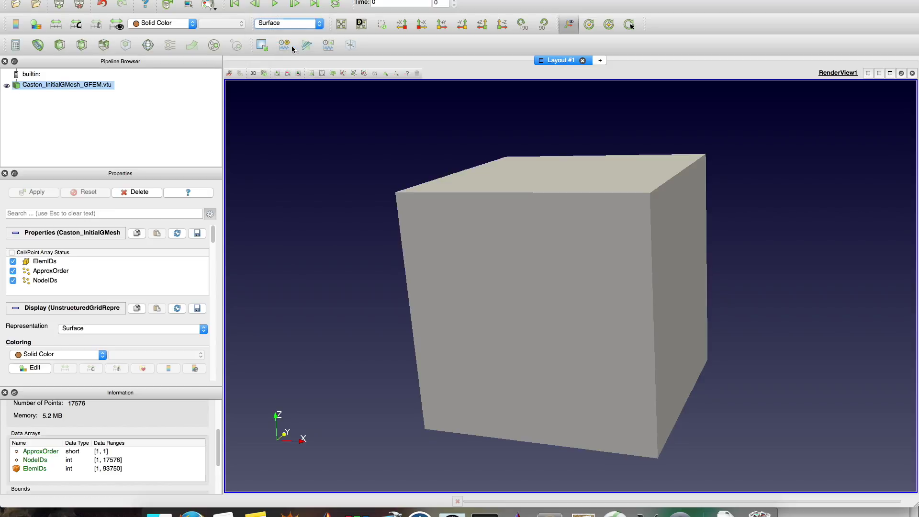
{"action": "left_click", "coordinate": [294, 24]}
{"action": "left_click", "coordinate": [294, 31]}
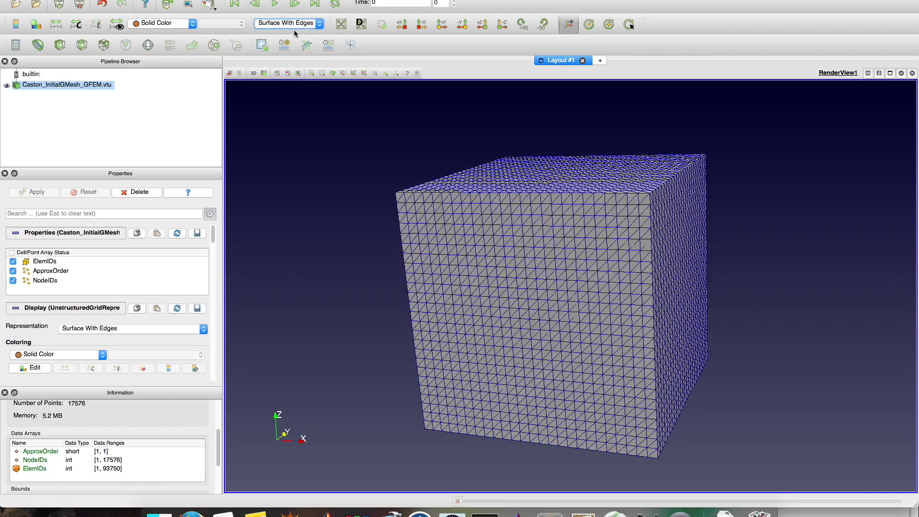
{"action": "left_click", "coordinate": [294, 24]}
{"action": "left_click", "coordinate": [293, 38]}
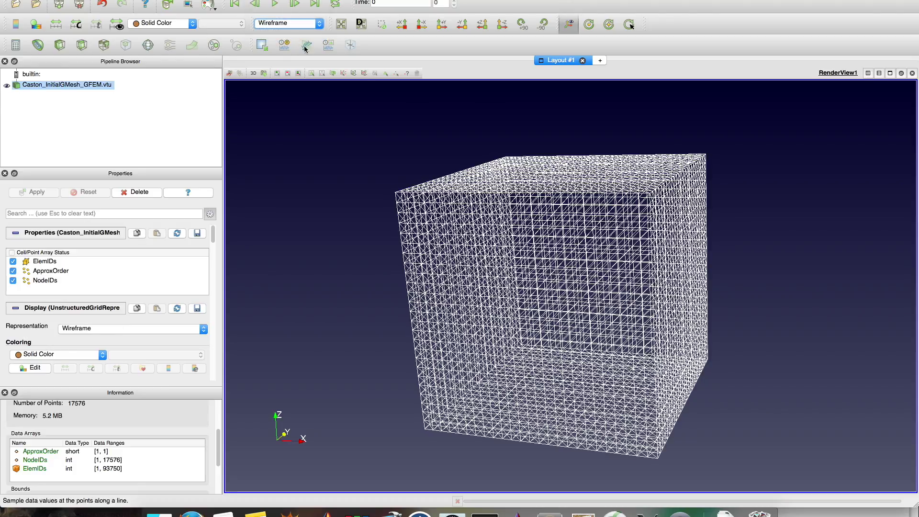
Step: Zoom and rotate the wireframe cube to inspect its interior tetrahedral elements
{"action": "mouse_move", "coordinate": [530, 243]}
{"action": "left_mouse_down"}
{"action": "mouse_move", "coordinate": [516, 268]}
{"action": "mouse_move", "coordinate": [530, 238]}
{"action": "left_mouse_up"}
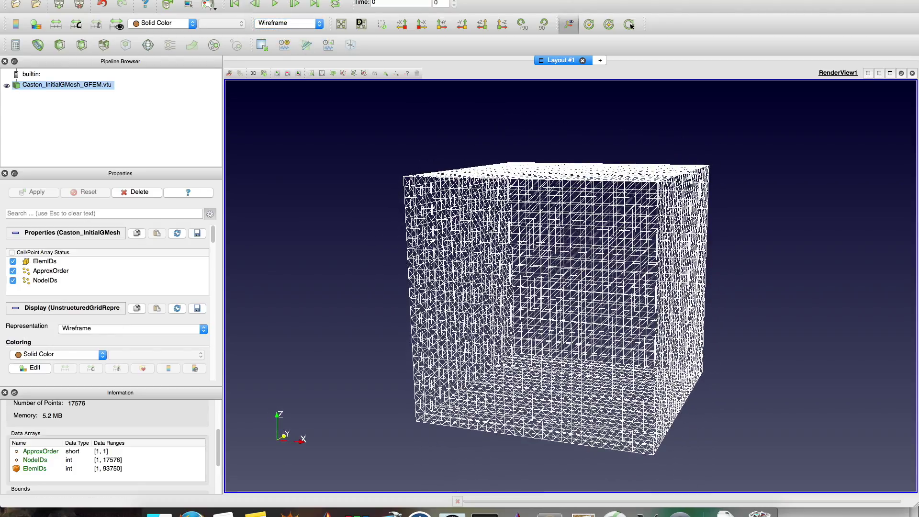
{"action": "scroll", "coordinate": [547, 293], "scroll_direction": "up", "scroll_amount": 10}
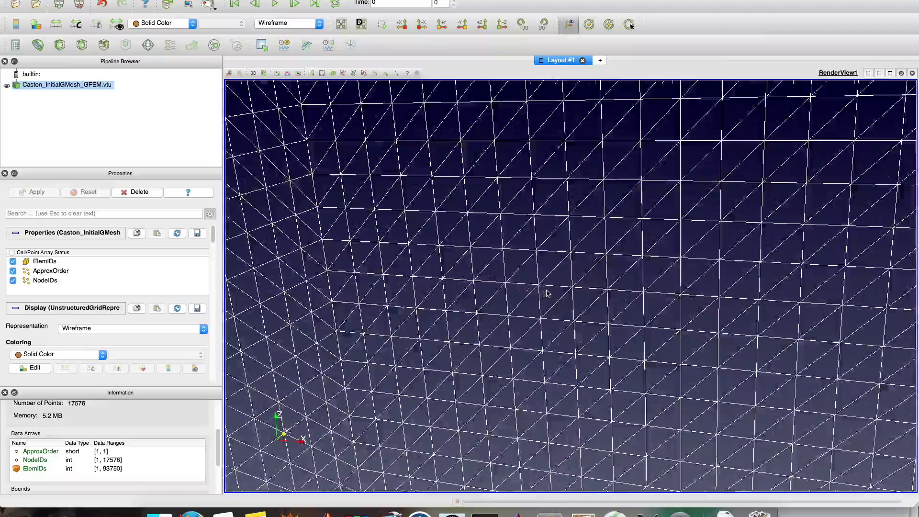
{"action": "left_click_drag", "start_coordinate": [547, 293], "coordinate": [591, 223]}
{"action": "scroll", "coordinate": [582, 225], "scroll_direction": "down", "scroll_amount": 5}
{"action": "scroll", "coordinate": [561, 255], "scroll_direction": "up", "scroll_amount": 5}
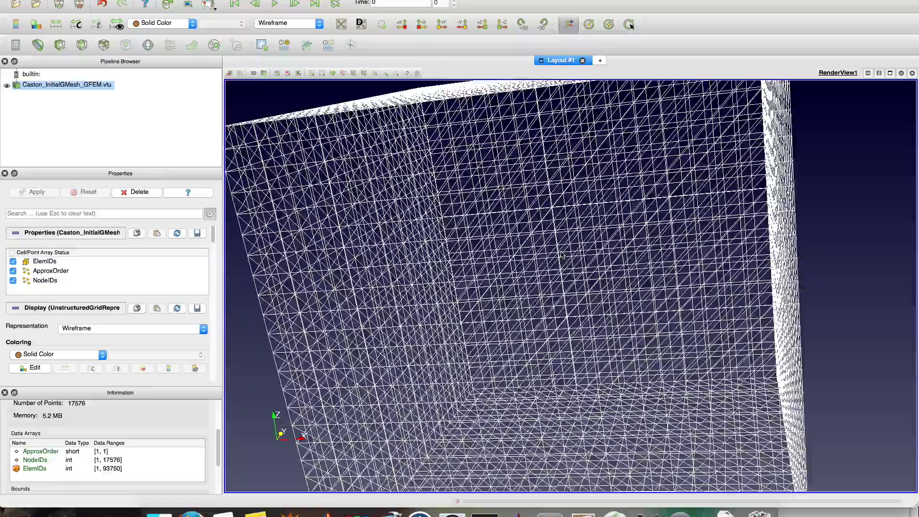
{"action": "scroll", "coordinate": [561, 255], "scroll_direction": "down", "scroll_amount": 5}
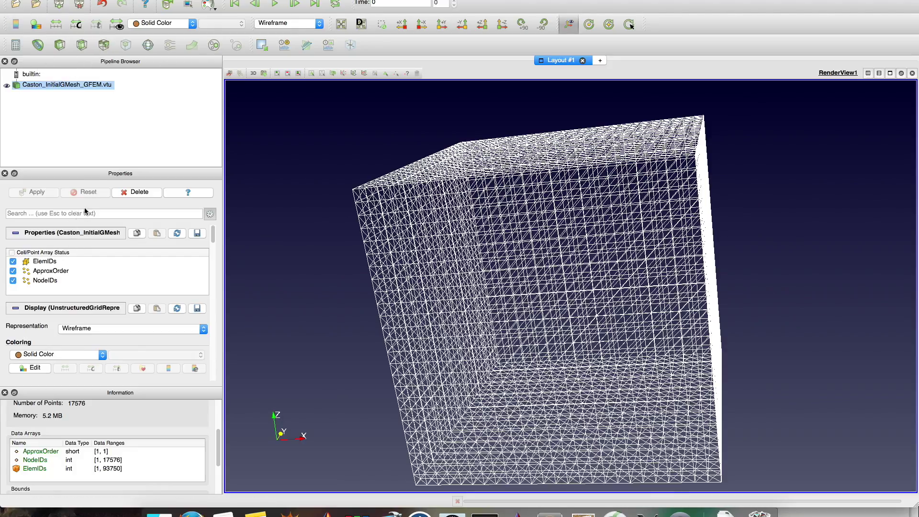
{"action": "left_click", "coordinate": [170, 23]}
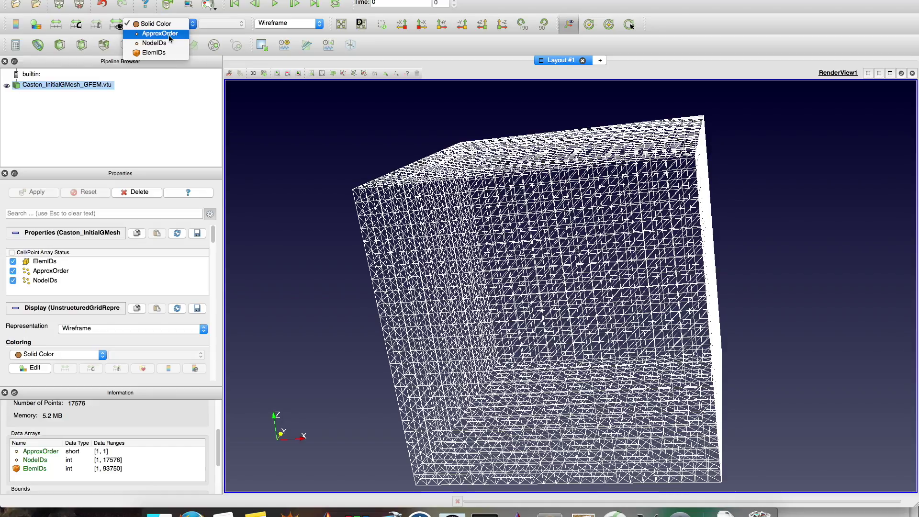
Step: Review the coloring options but keep Solid Color on the rotated wireframe cube
{"action": "left_click", "coordinate": [176, 62]}
{"action": "mouse_move", "coordinate": [445, 130]}
{"action": "left_mouse_down"}
{"action": "mouse_move", "coordinate": [497, 119]}
{"action": "mouse_move", "coordinate": [448, 129]}
{"action": "mouse_move", "coordinate": [449, 136]}
{"action": "left_mouse_up"}
{"action": "left_click", "coordinate": [190, 23]}
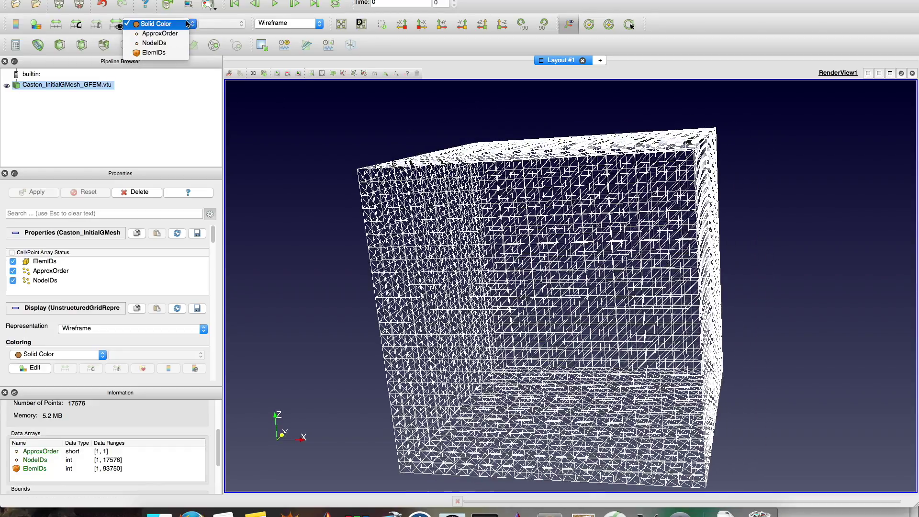
{"action": "left_click", "coordinate": [178, 80]}
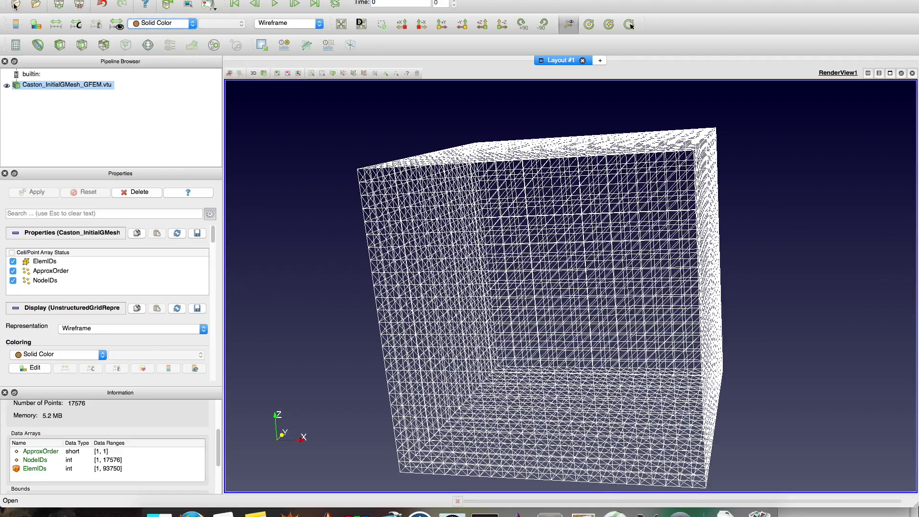
Step: Open and apply Caston_InitialGMesh_BCs.vtu, loading 7506 points with TractionData and DisplBCData
{"action": "left_click", "coordinate": [16, 5]}
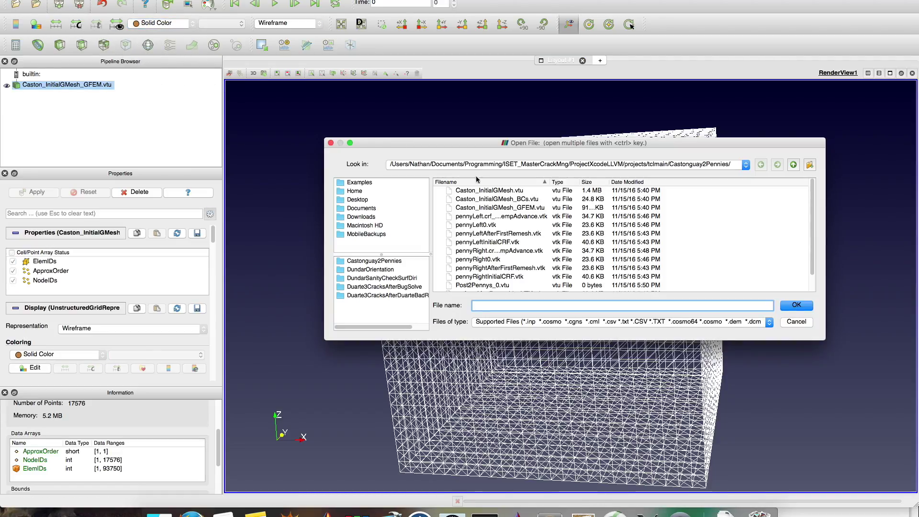
{"action": "left_click", "coordinate": [512, 200]}
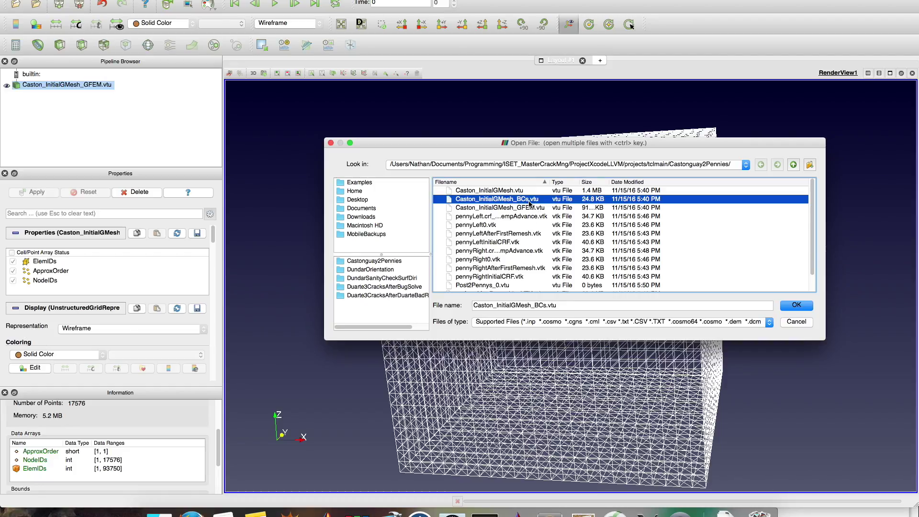
{"action": "double_click", "coordinate": [526, 201]}
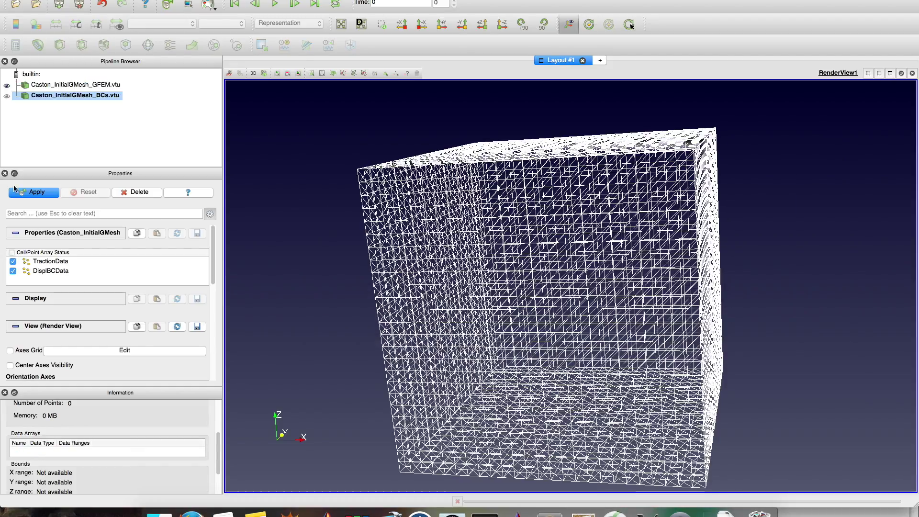
{"action": "left_click", "coordinate": [45, 192]}
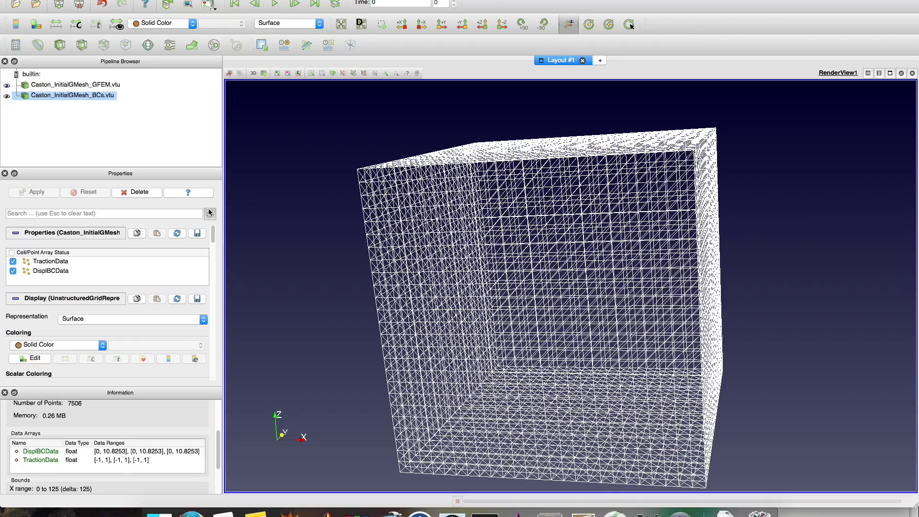
{"action": "left_click_drag", "start_coordinate": [214, 233], "coordinate": [213, 227]}
{"action": "left_click", "coordinate": [165, 0]}
{"action": "left_click", "coordinate": [97, 122]}
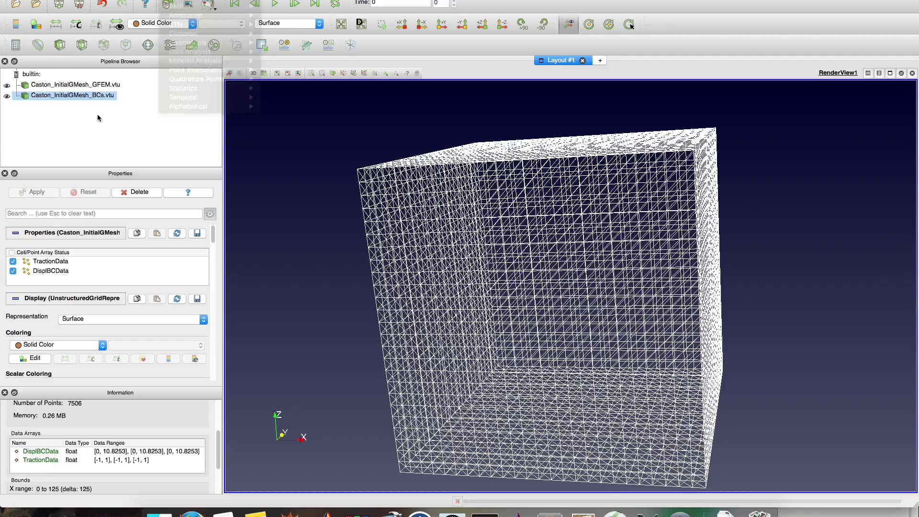
{"action": "left_click", "coordinate": [98, 85]}
{"action": "left_click", "coordinate": [98, 95]}
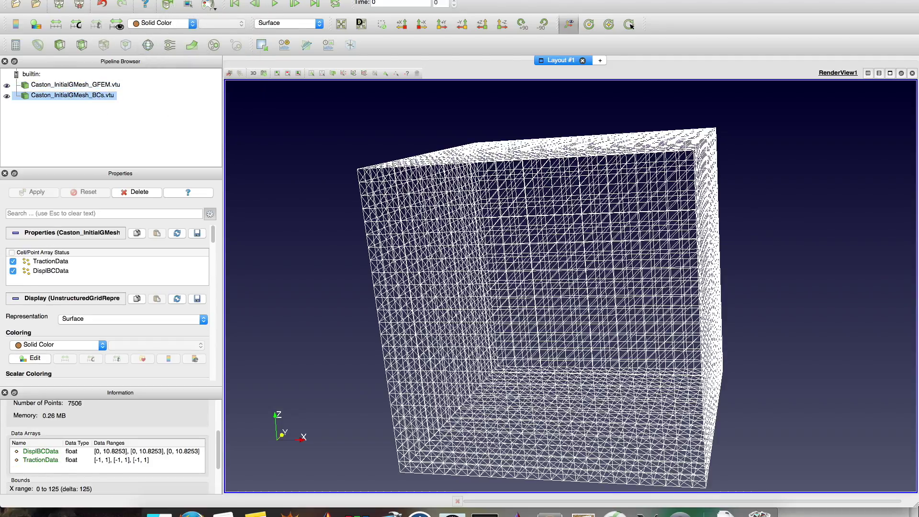
{"action": "left_click", "coordinate": [165, 0]}
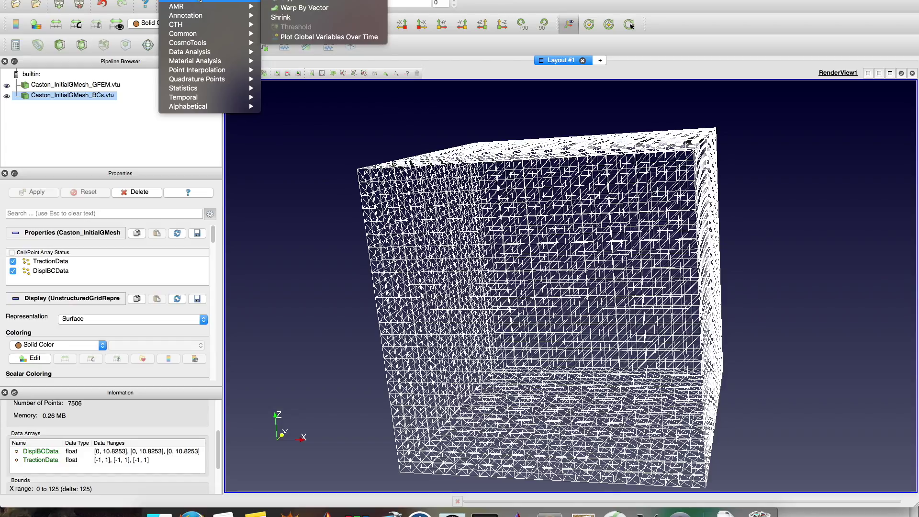
{"action": "mouse_move", "coordinate": [203, 106]}
{"action": "scroll", "coordinate": [344, 197], "scroll_direction": "down", "scroll_amount": 10}
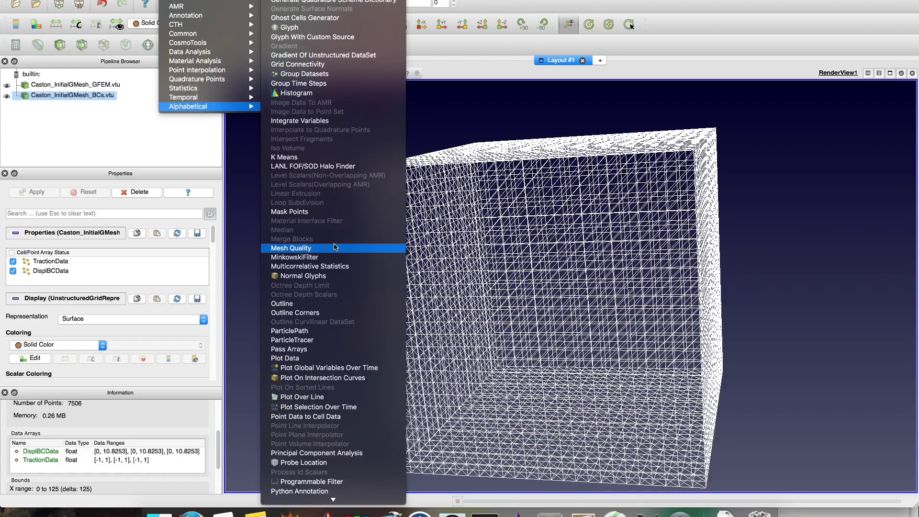
{"action": "scroll", "coordinate": [332, 254], "scroll_direction": "down", "scroll_amount": 5}
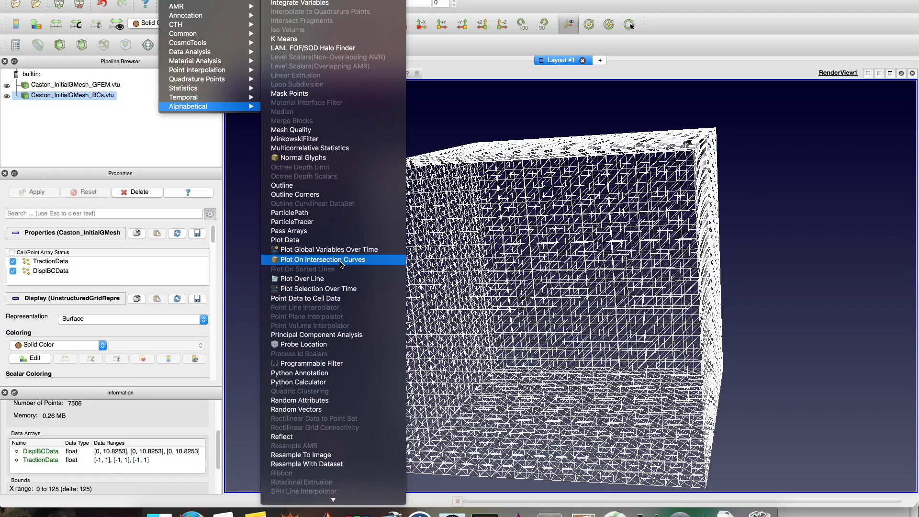
{"action": "scroll", "coordinate": [331, 410], "scroll_direction": "down", "scroll_amount": 5}
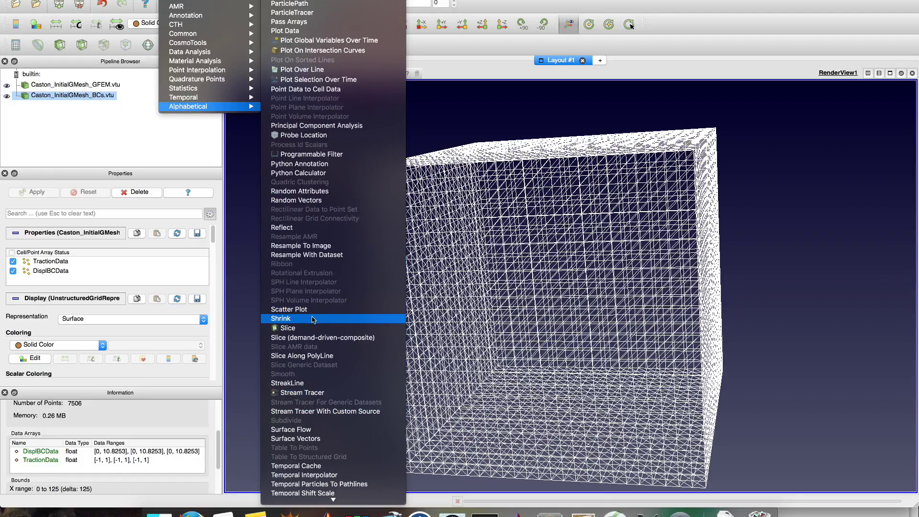
{"action": "left_click", "coordinate": [479, 118]}
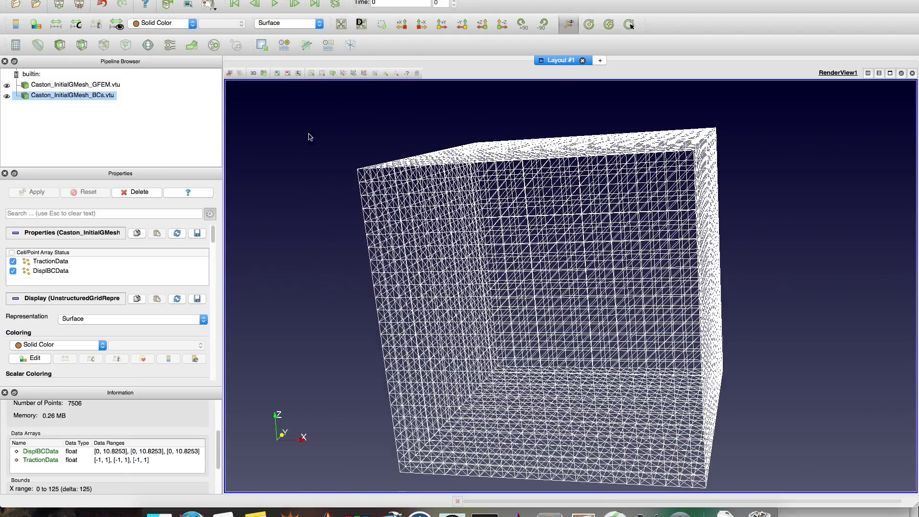
{"action": "left_click_drag", "start_coordinate": [527, 183], "coordinate": [514, 177]}
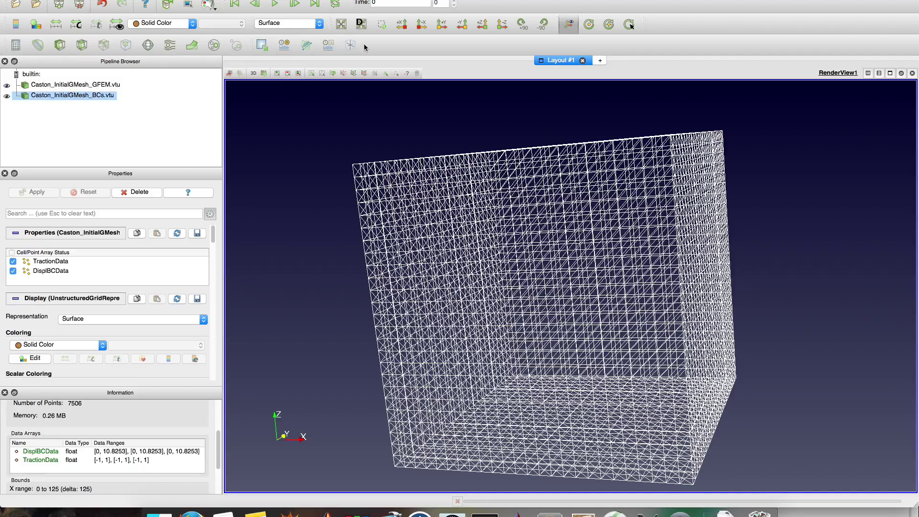
Step: Add a Glyph filter to the BCs mesh with arrow glyphs oriented by DisplBCData
{"action": "left_click", "coordinate": [147, 46]}
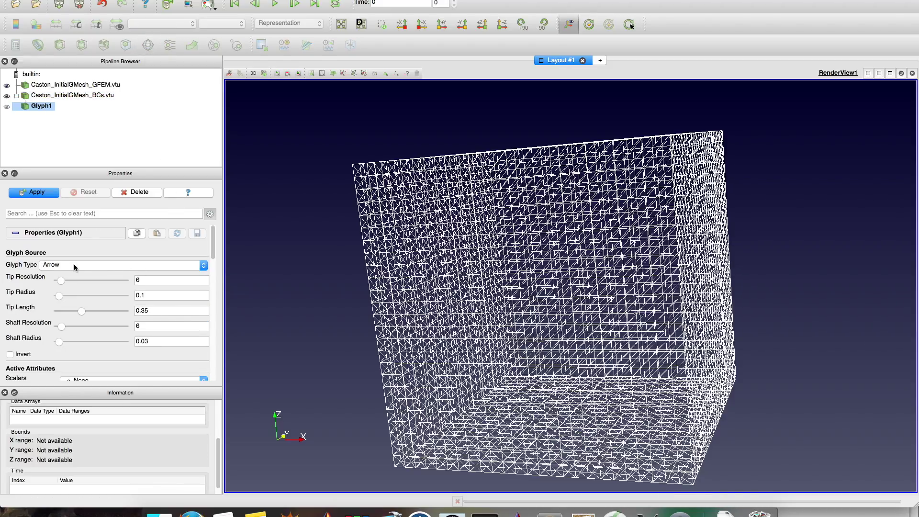
{"action": "left_click", "coordinate": [74, 265]}
{"action": "left_click", "coordinate": [74, 265]}
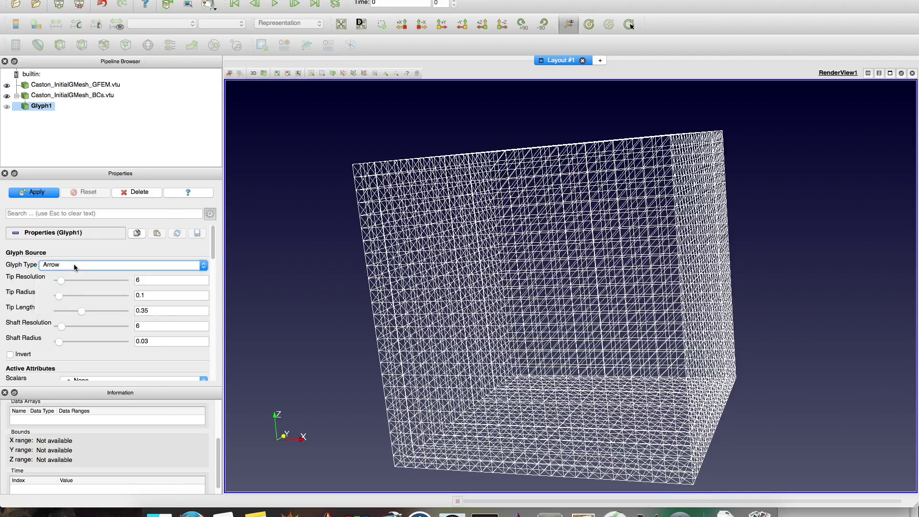
{"action": "scroll", "coordinate": [216, 254], "scroll_direction": "down", "scroll_amount": 5}
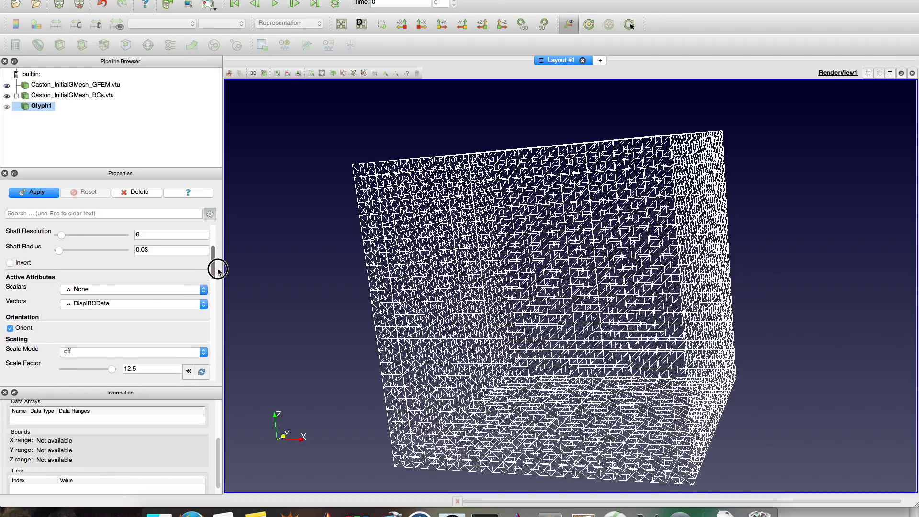
{"action": "left_click", "coordinate": [148, 283]}
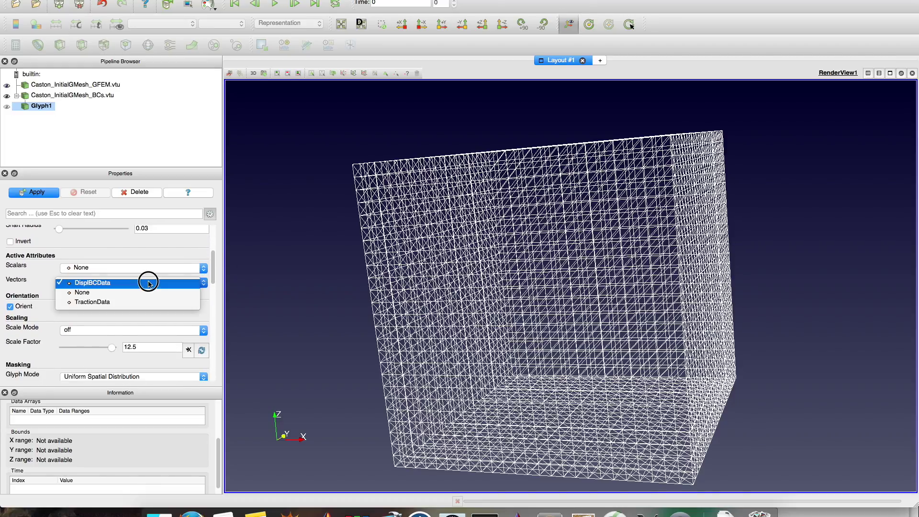
{"action": "left_click", "coordinate": [103, 284]}
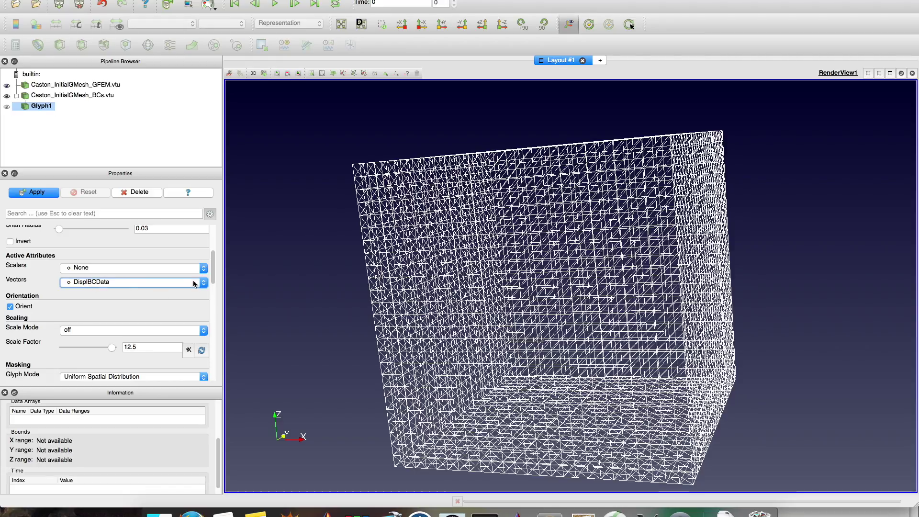
{"action": "left_click_drag", "start_coordinate": [213, 277], "coordinate": [213, 285]}
Step: Scale glyphs by vector with a reset factor of 1.1547 at all points, and apply
{"action": "left_click", "coordinate": [84, 291]}
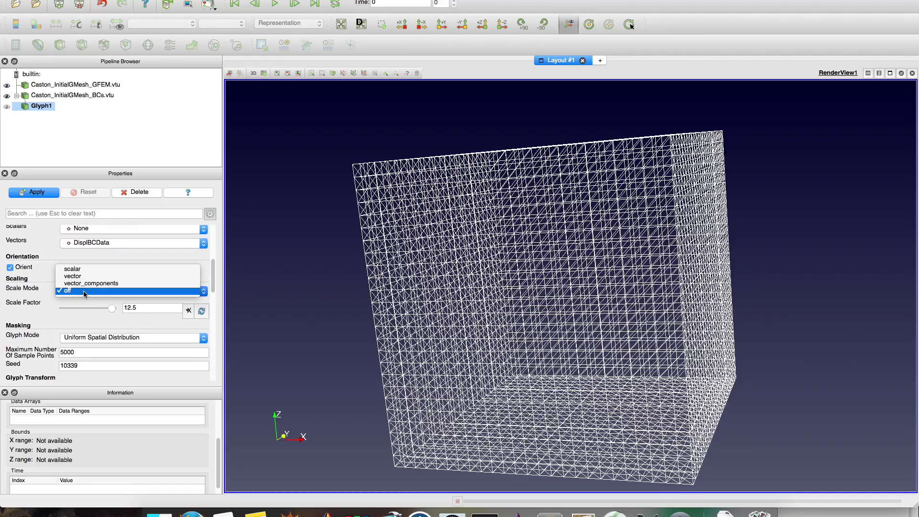
{"action": "left_click", "coordinate": [83, 275]}
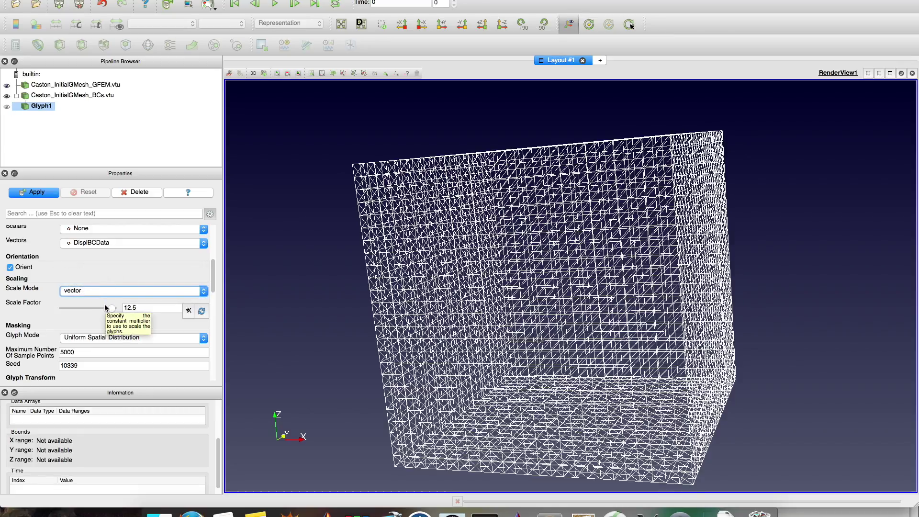
{"action": "left_click", "coordinate": [202, 311]}
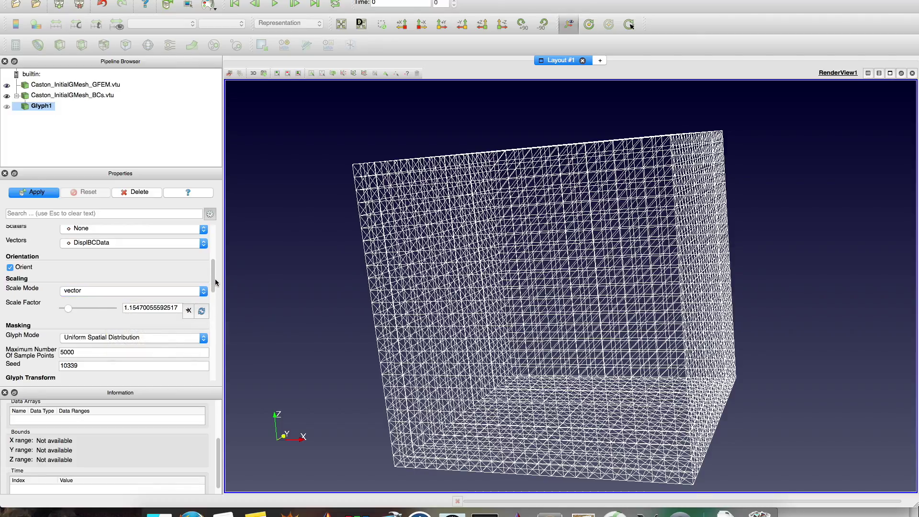
{"action": "scroll", "coordinate": [214, 281], "scroll_direction": "down", "scroll_amount": 2}
{"action": "left_click", "coordinate": [184, 310]}
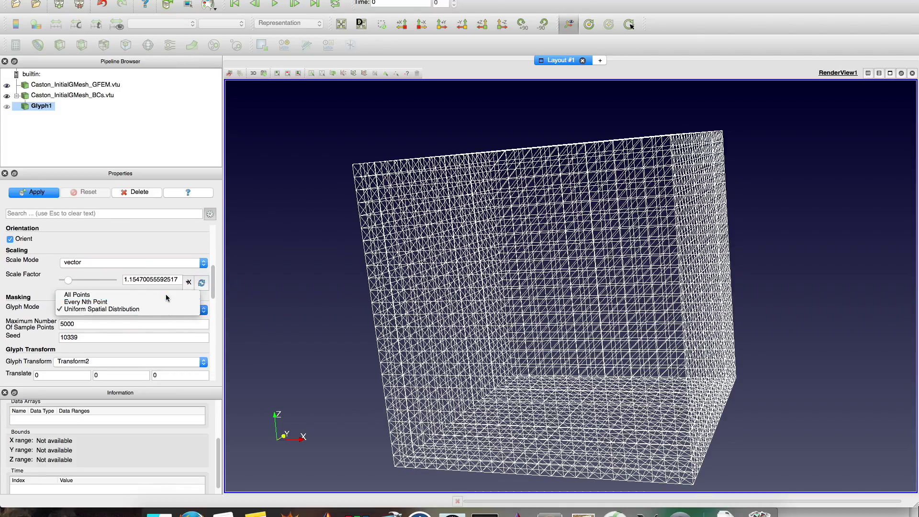
{"action": "left_click", "coordinate": [166, 295]}
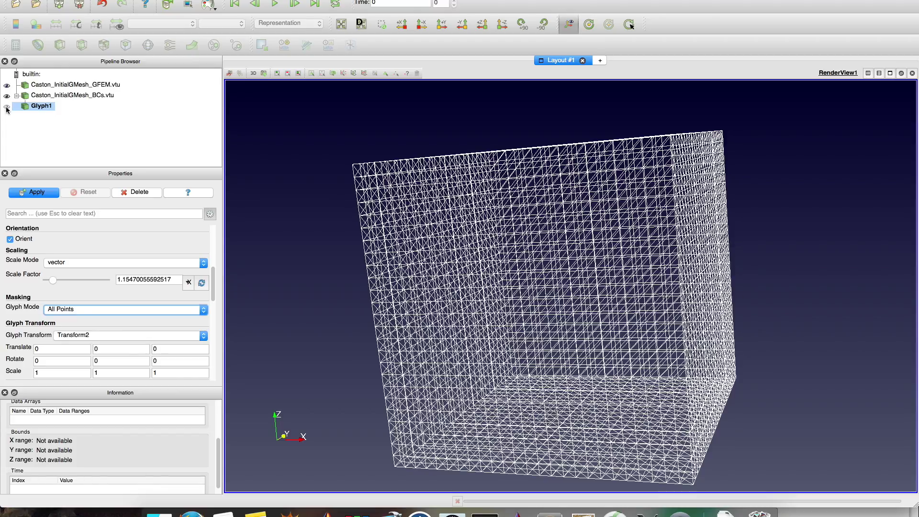
{"action": "left_click", "coordinate": [38, 192]}
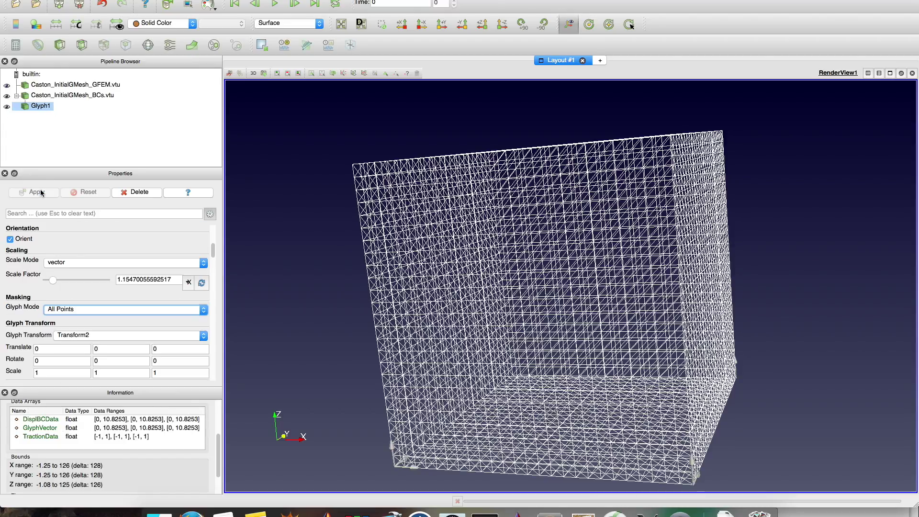
{"action": "left_click_drag", "start_coordinate": [421, 312], "coordinate": [404, 473]}
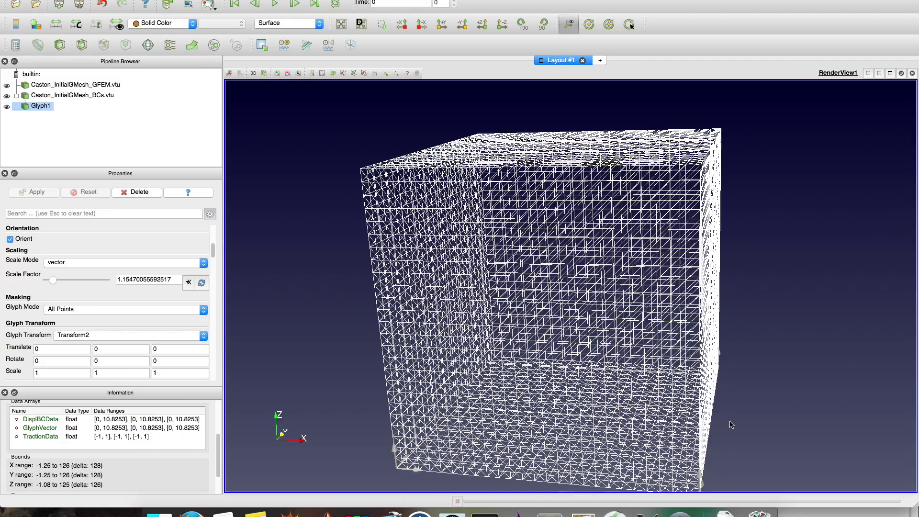
{"action": "left_click_drag", "start_coordinate": [731, 425], "coordinate": [718, 452]}
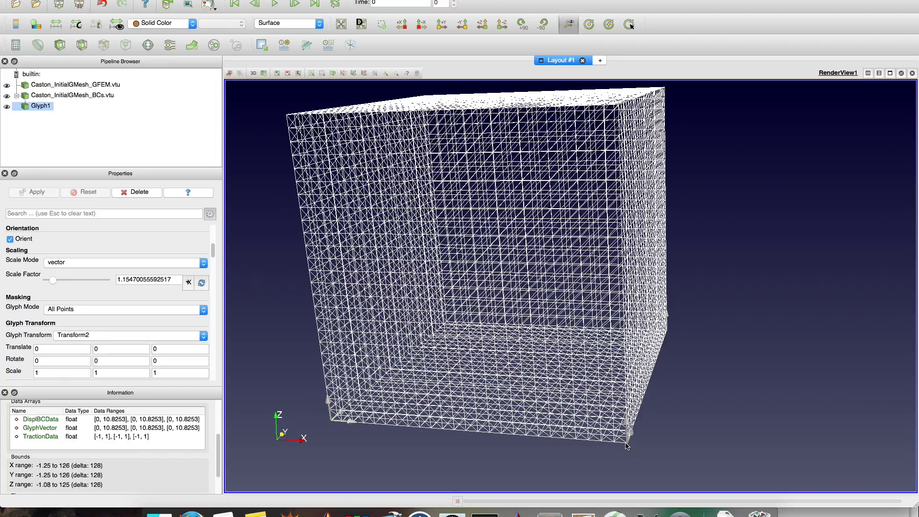
{"action": "left_click_drag", "start_coordinate": [670, 371], "coordinate": [747, 320]}
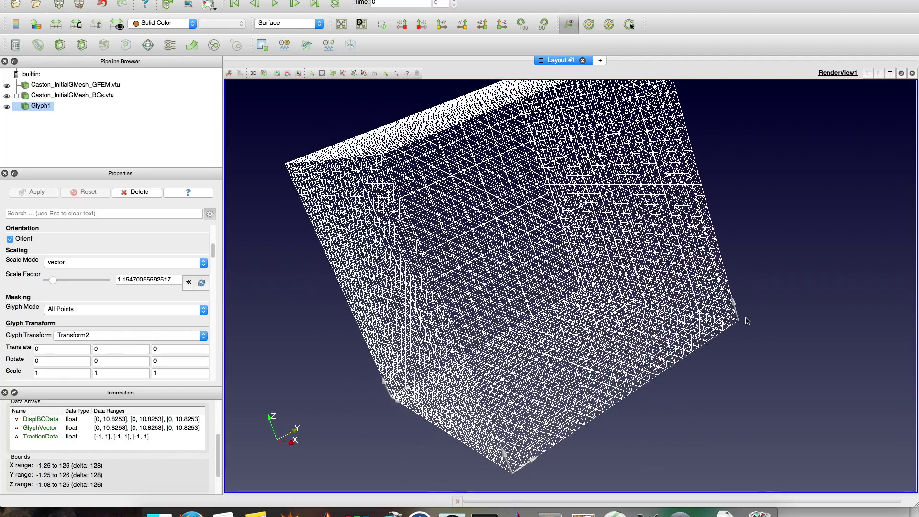
{"action": "left_click_drag", "start_coordinate": [677, 298], "coordinate": [658, 307]}
{"action": "scroll", "coordinate": [472, 268], "scroll_direction": "down", "scroll_amount": 2}
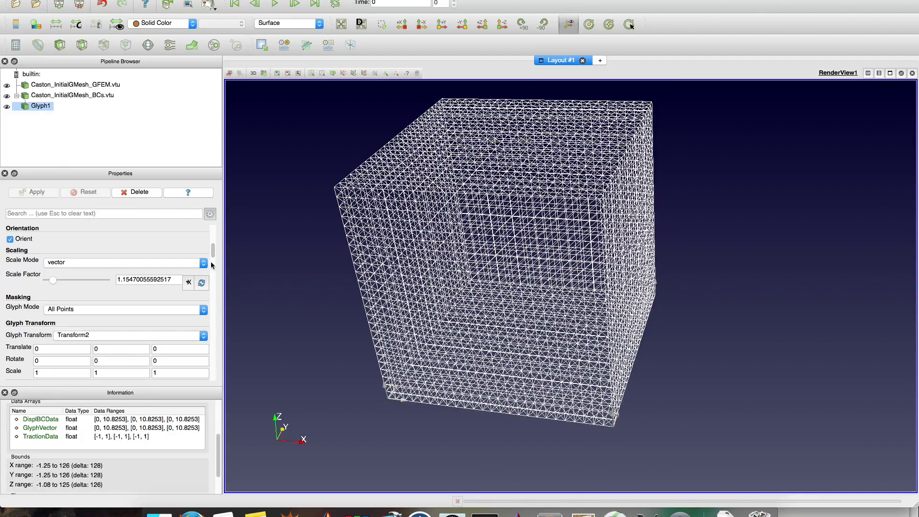
{"action": "mouse_move", "coordinate": [213, 254]}
{"action": "left_mouse_down"}
{"action": "mouse_move", "coordinate": [218, 232]}
{"action": "mouse_move", "coordinate": [217, 245]}
{"action": "left_mouse_up"}
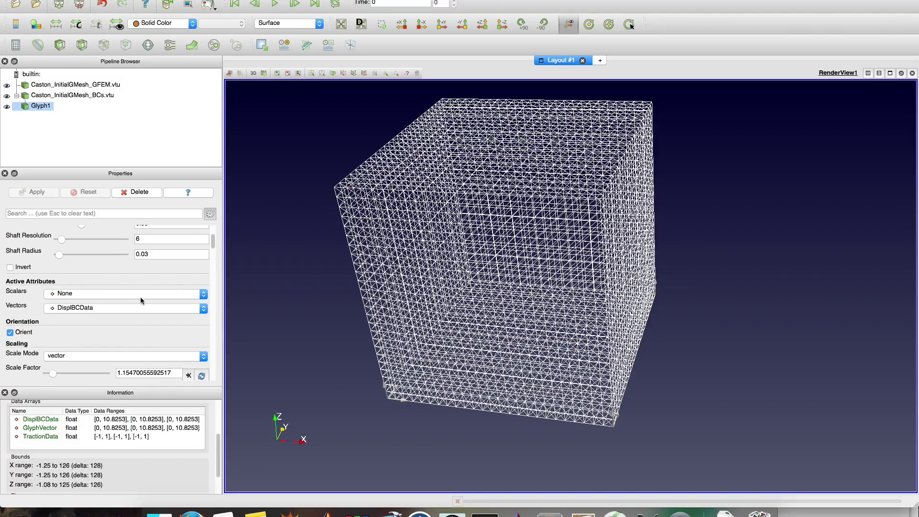
Step: Orient the glyphs by TractionData with a reset scale factor of 12.5 and apply them
{"action": "left_click", "coordinate": [140, 307]}
{"action": "left_click", "coordinate": [123, 329]}
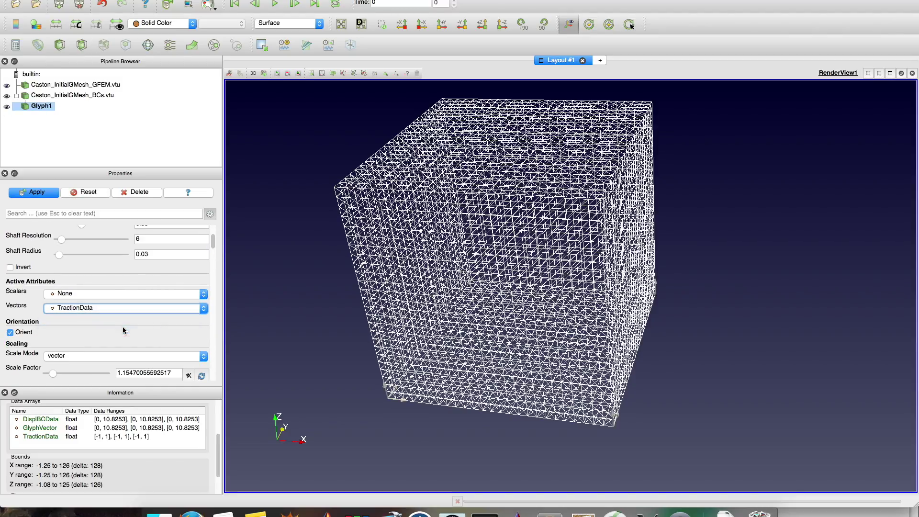
{"action": "scroll", "coordinate": [214, 245], "scroll_direction": "down", "scroll_amount": 5}
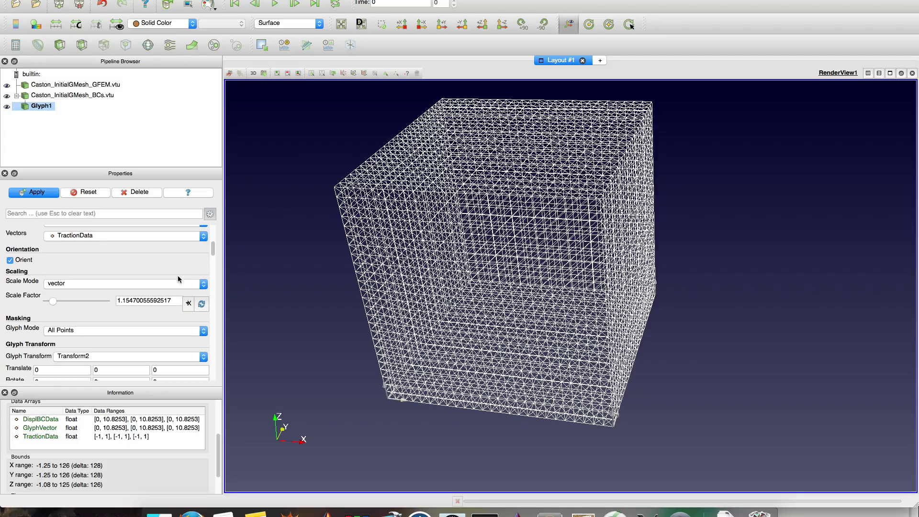
{"action": "left_click", "coordinate": [203, 305]}
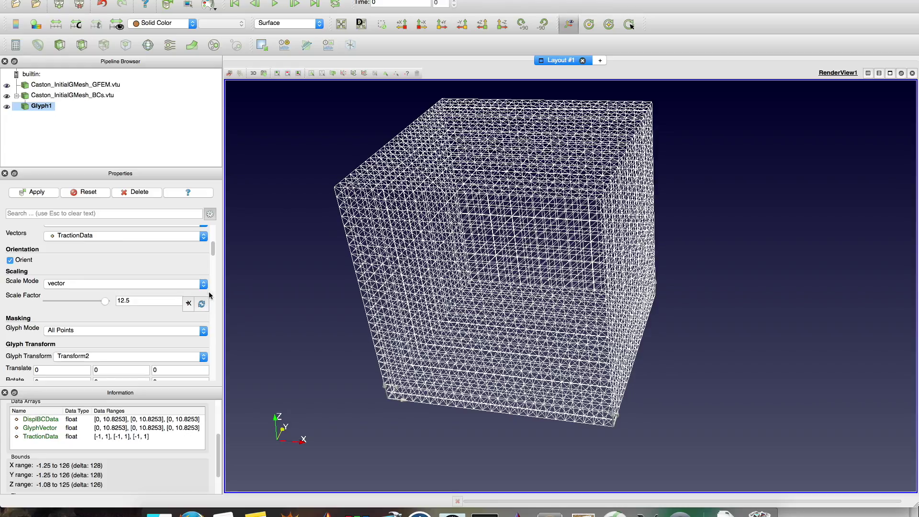
{"action": "scroll", "coordinate": [214, 247], "scroll_direction": "down", "scroll_amount": 3}
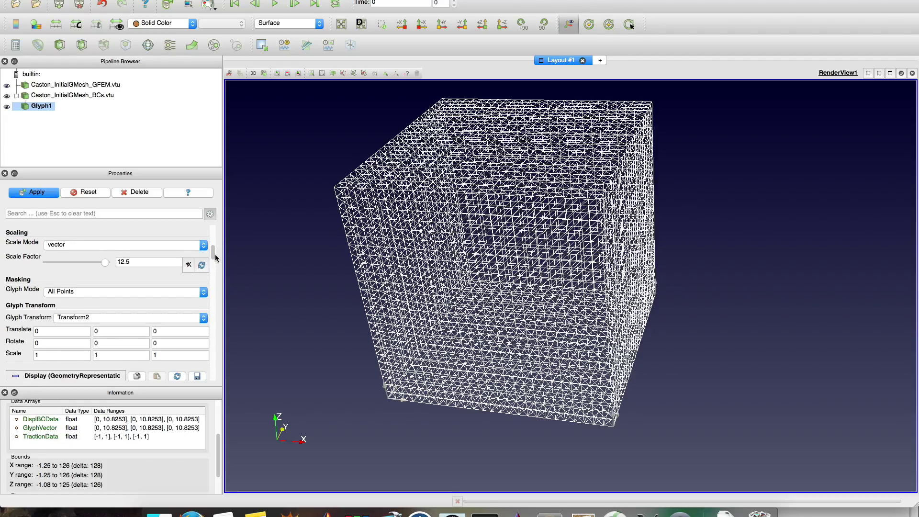
{"action": "left_click", "coordinate": [36, 192]}
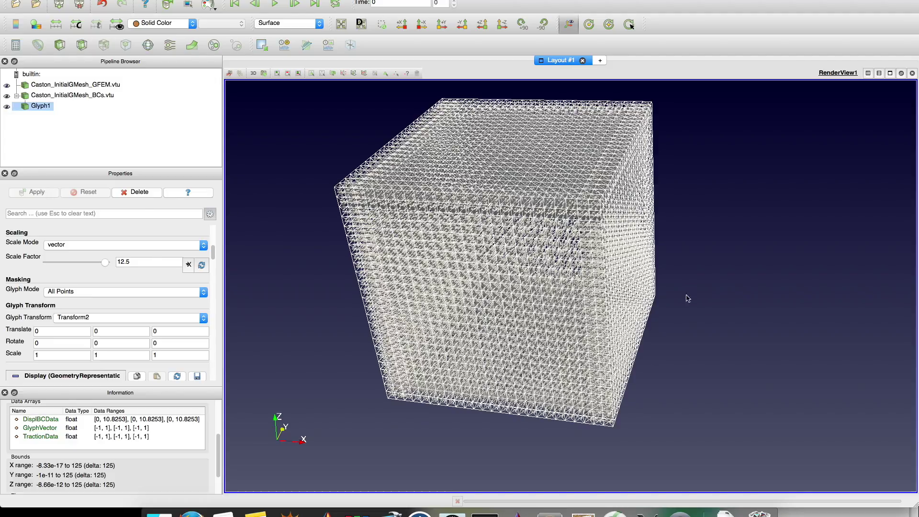
{"action": "mouse_move", "coordinate": [708, 283]}
{"action": "left_mouse_down"}
{"action": "mouse_move", "coordinate": [687, 273]}
{"action": "mouse_move", "coordinate": [716, 267]}
{"action": "mouse_move", "coordinate": [715, 282]}
{"action": "left_mouse_up"}
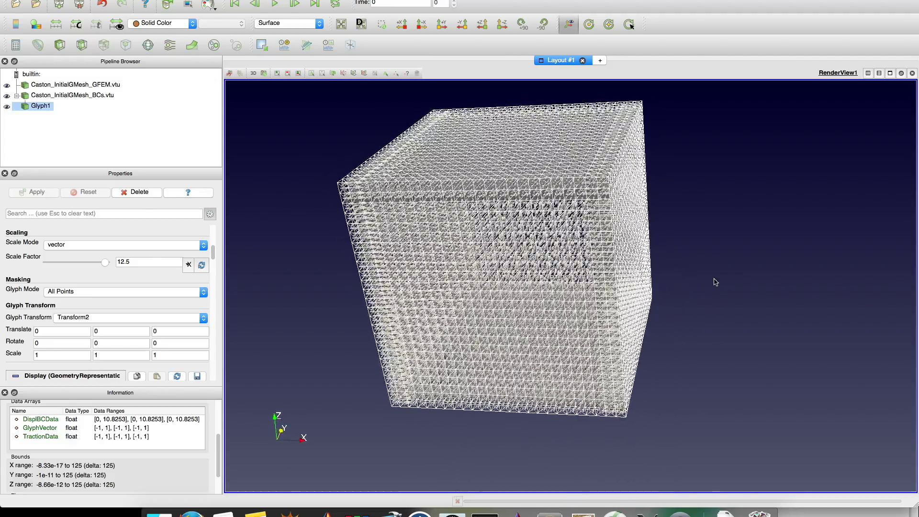
{"action": "left_click_drag", "start_coordinate": [649, 244], "coordinate": [598, 242]}
{"action": "scroll", "coordinate": [565, 244], "scroll_direction": "up", "scroll_amount": 10}
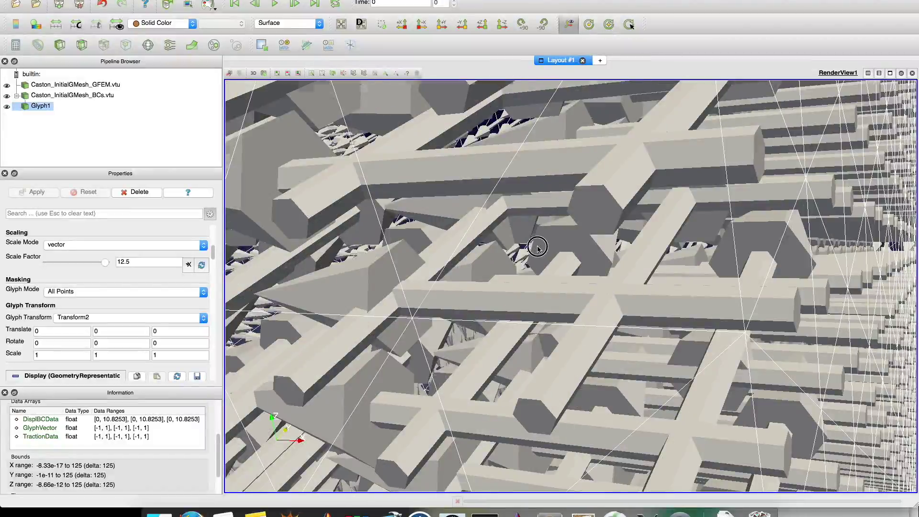
{"action": "scroll", "coordinate": [538, 247], "scroll_direction": "down", "scroll_amount": 8}
{"action": "left_click_drag", "start_coordinate": [534, 242], "coordinate": [567, 213]}
{"action": "scroll", "coordinate": [581, 271], "scroll_direction": "down", "scroll_amount": 10}
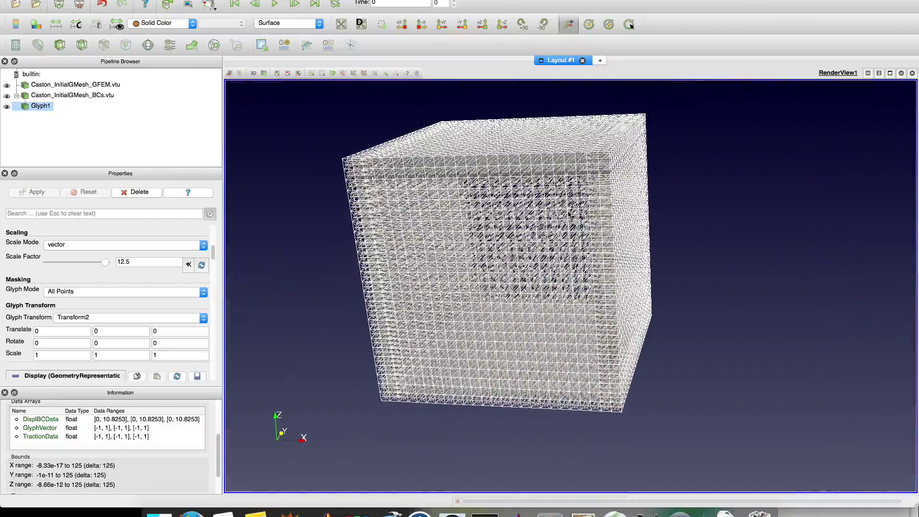
Step: Set the glyph Translate X to -1 and apply it
{"action": "left_click", "coordinate": [24, 328]}
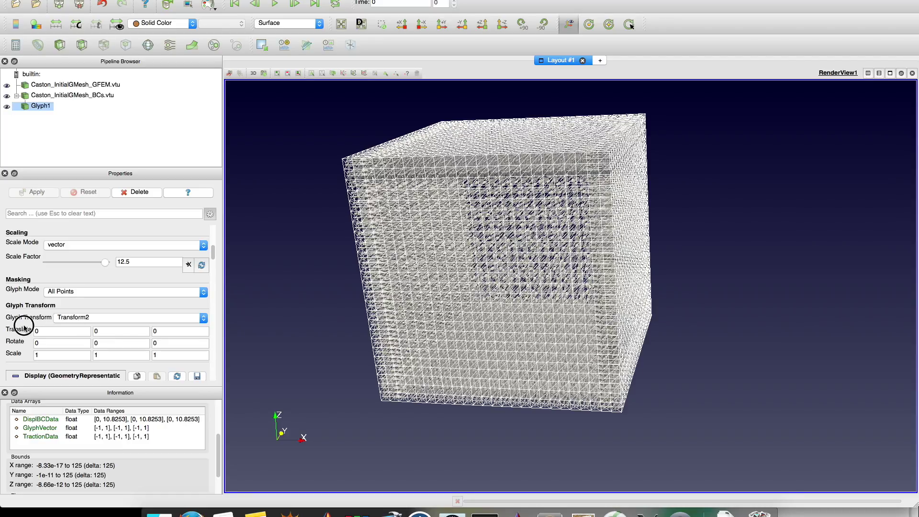
{"action": "left_click", "coordinate": [22, 329]}
{"action": "key", "text": "Delete"}
{"action": "type", "text": "-1"}
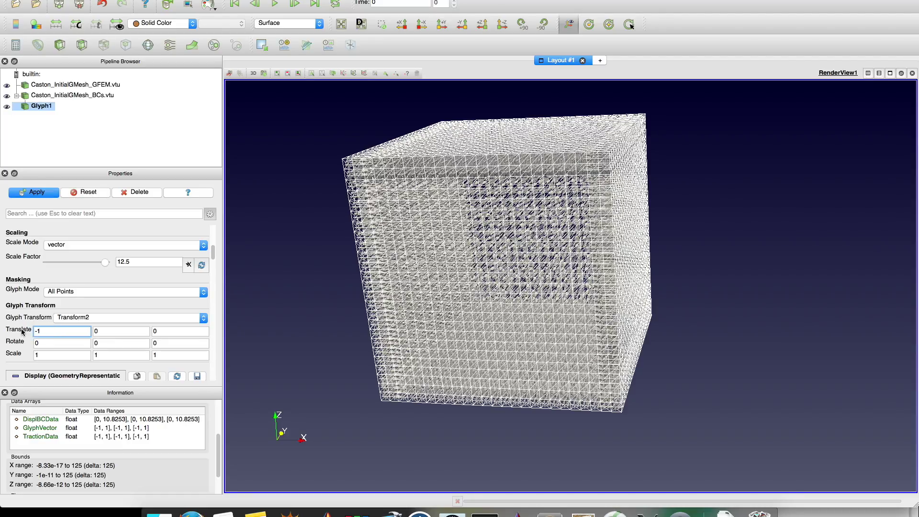
{"action": "left_click", "coordinate": [36, 193]}
Step: Rotate the view to inspect the glyphs shifted by Translate X -1 around the cube
{"action": "left_click_drag", "start_coordinate": [433, 238], "coordinate": [467, 272]}
{"action": "left_click_drag", "start_coordinate": [539, 198], "coordinate": [555, 186]}
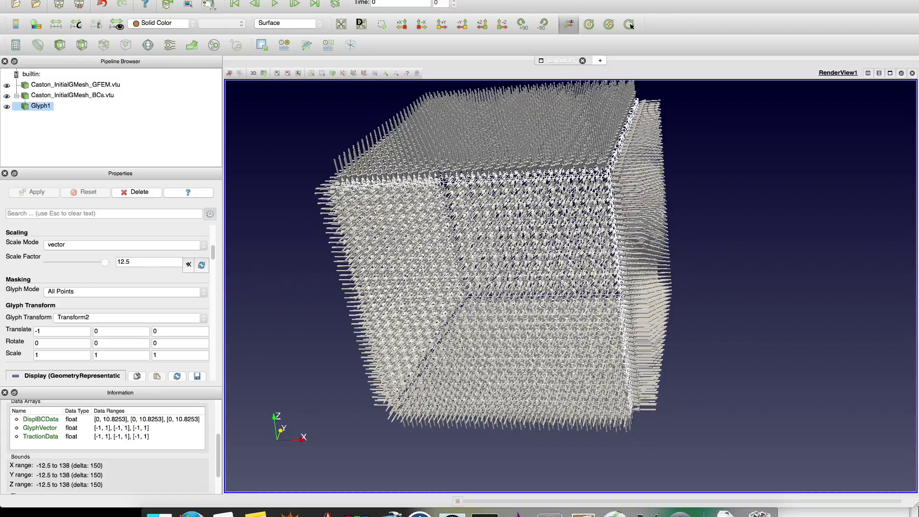
{"action": "mouse_move", "coordinate": [759, 214]}
{"action": "left_mouse_down"}
{"action": "mouse_move", "coordinate": [766, 211]}
{"action": "mouse_move", "coordinate": [749, 210]}
{"action": "mouse_move", "coordinate": [759, 240]}
{"action": "mouse_move", "coordinate": [754, 211]}
{"action": "left_mouse_up"}
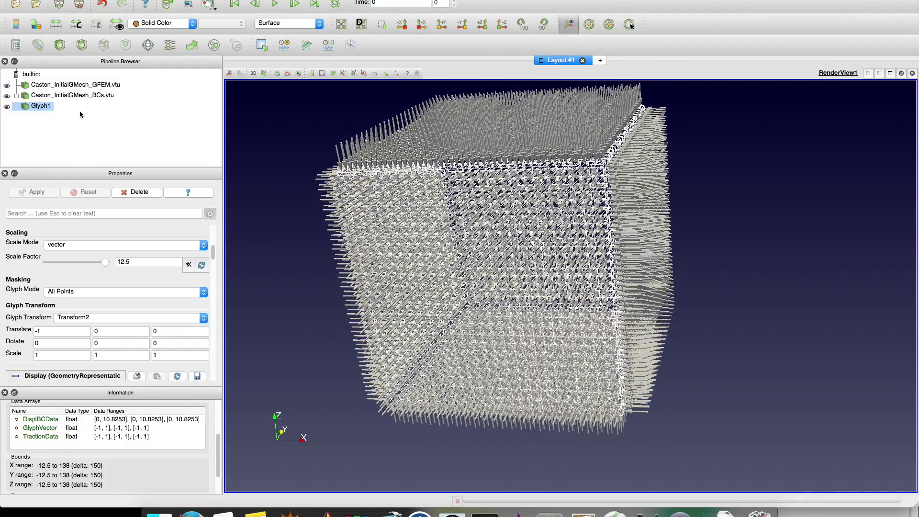
{"action": "left_click", "coordinate": [17, 5]}
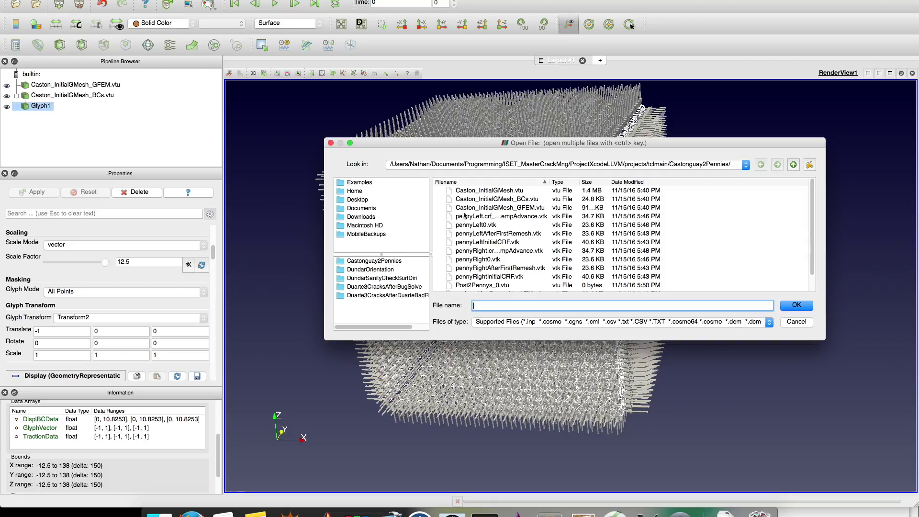
{"action": "scroll", "coordinate": [550, 231], "scroll_direction": "down", "scroll_amount": 2}
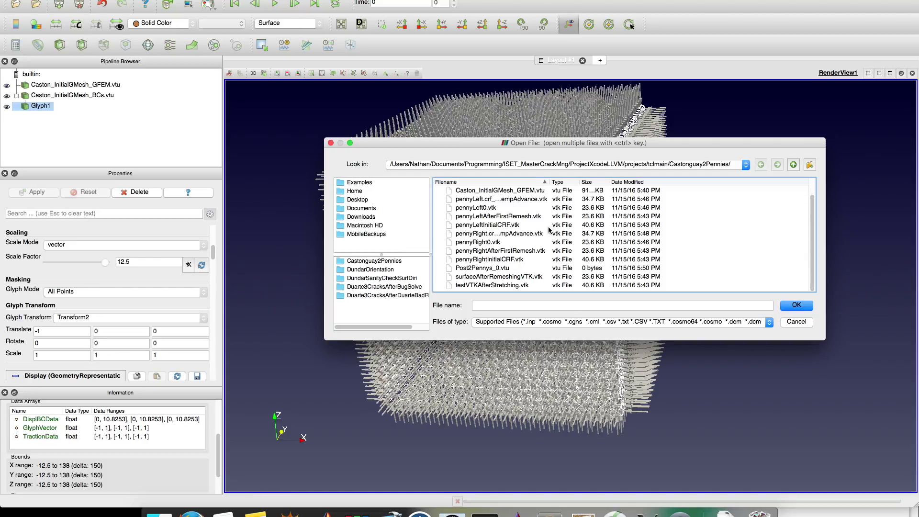
{"action": "left_click", "coordinate": [504, 269]}
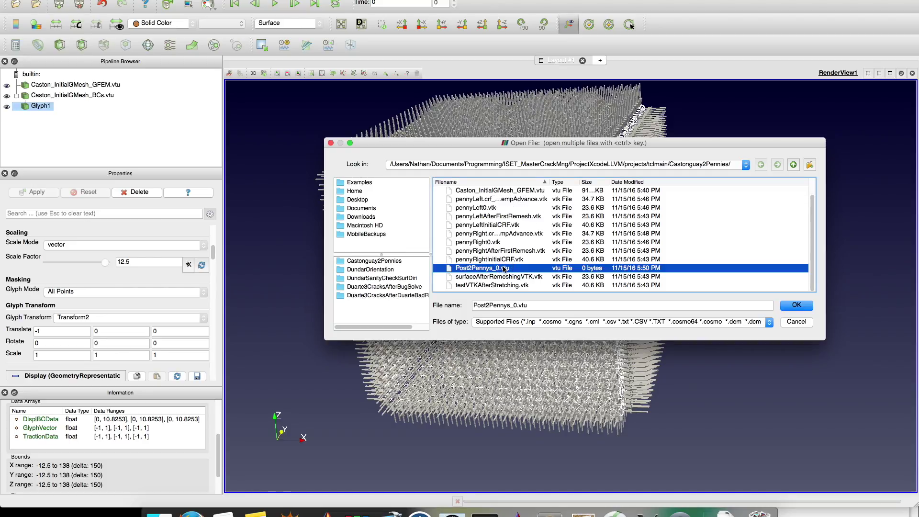
{"action": "double_click", "coordinate": [504, 269]}
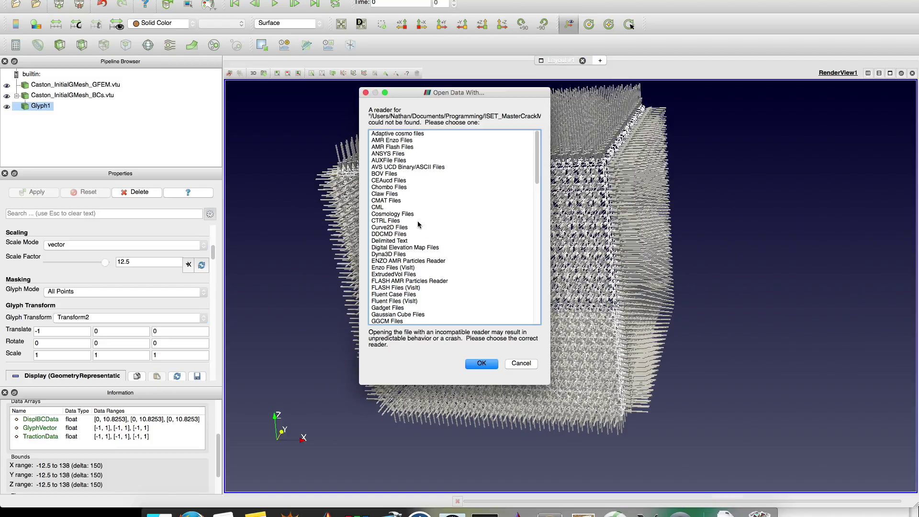
{"action": "left_click", "coordinate": [522, 363]}
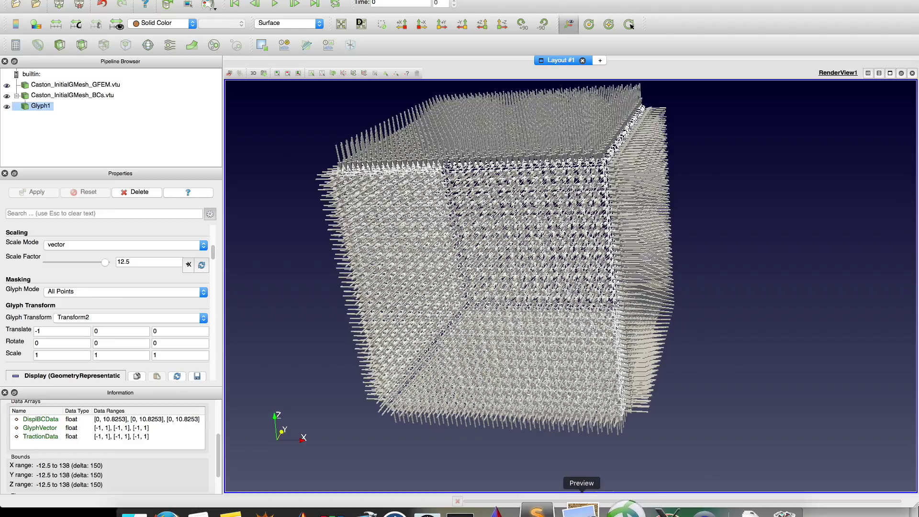
{"action": "left_click", "coordinate": [560, 510]}
{"action": "left_click", "coordinate": [490, 510]}
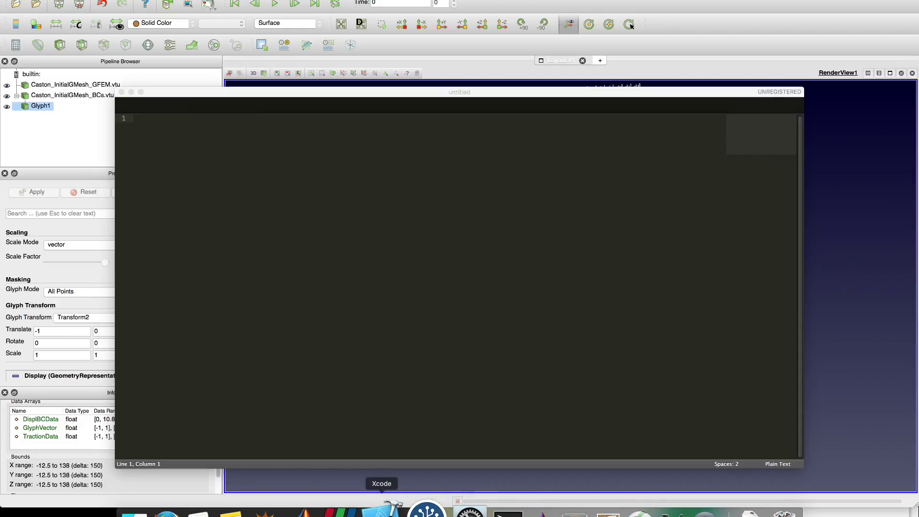
{"action": "left_click", "coordinate": [122, 92]}
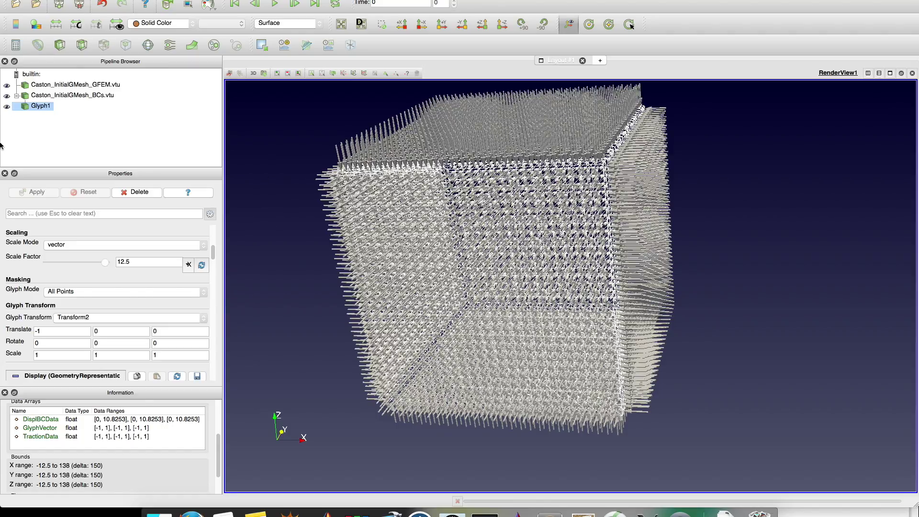
{"action": "left_click", "coordinate": [75, 118]}
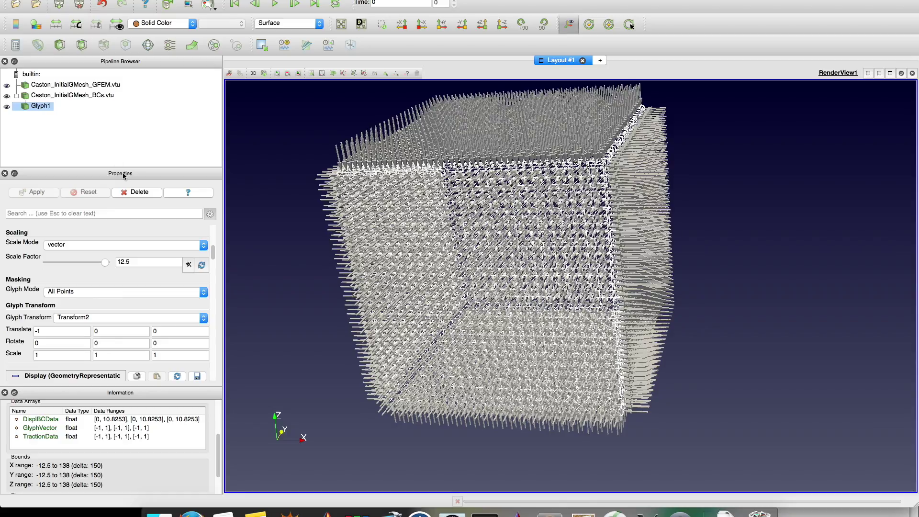
Step: Hide the glyphs and GFEM mesh, then browse to the Duarte3CracksAfterBugSolve folder
{"action": "left_click", "coordinate": [8, 107]}
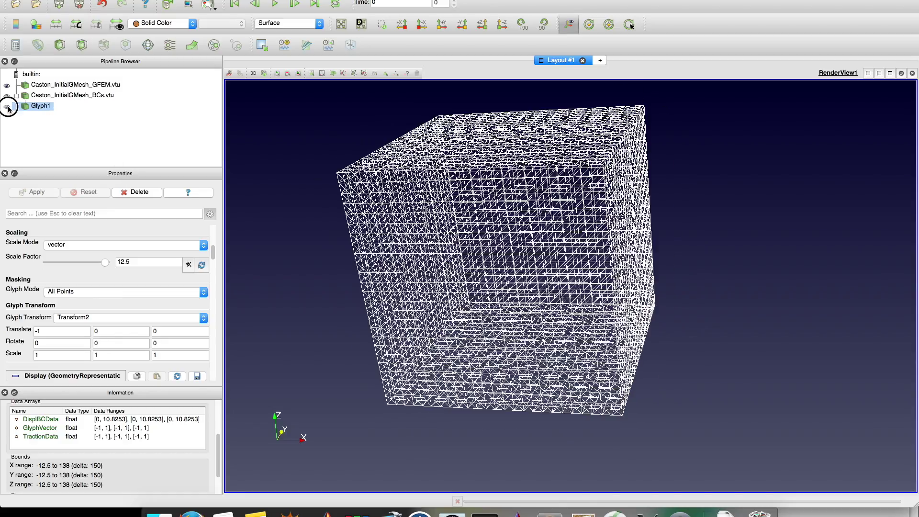
{"action": "left_click", "coordinate": [7, 86]}
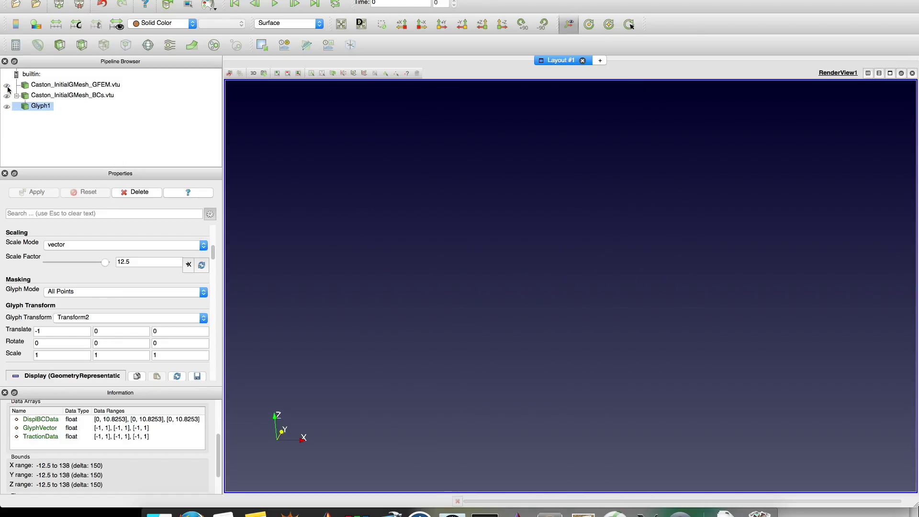
{"action": "left_click", "coordinate": [15, 5]}
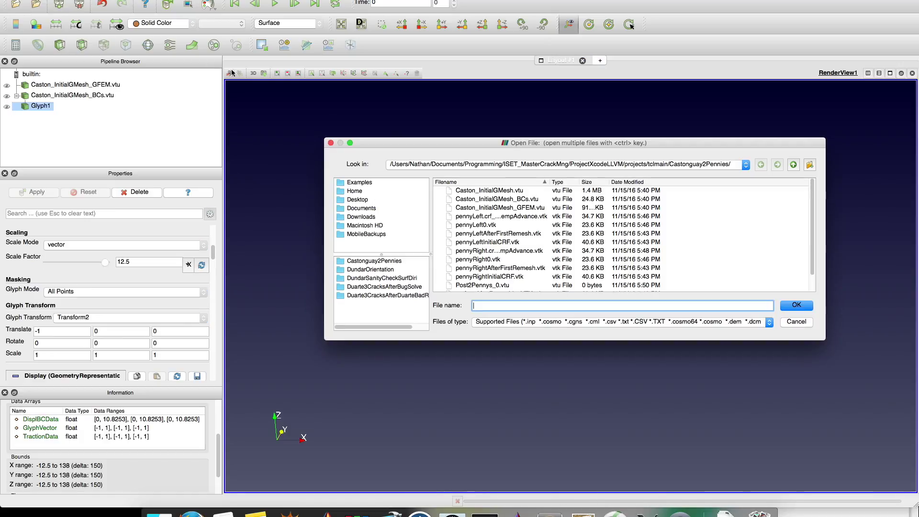
{"action": "left_click", "coordinate": [581, 167]}
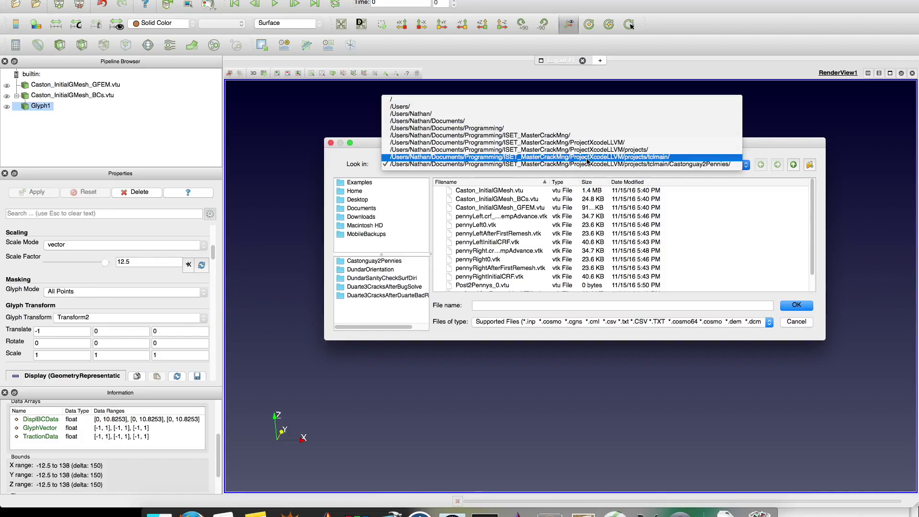
{"action": "left_click", "coordinate": [387, 276]}
{"action": "left_click", "coordinate": [406, 277]}
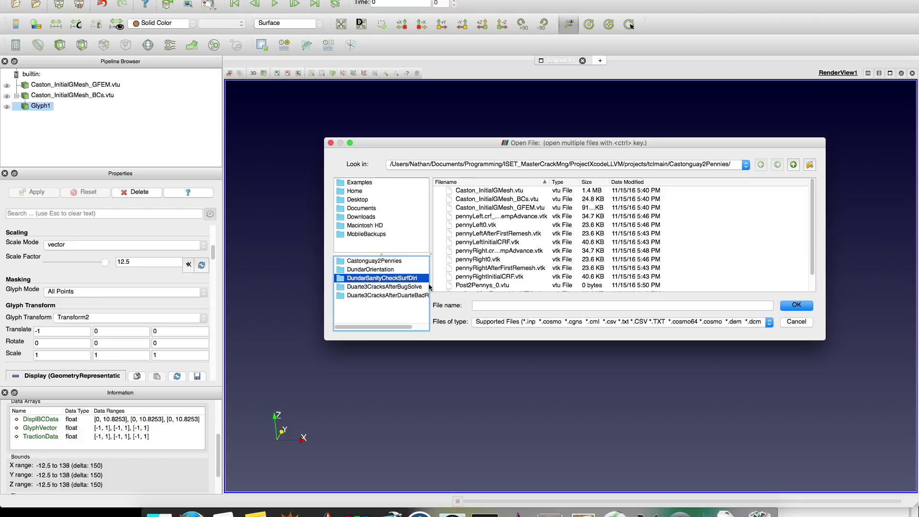
{"action": "left_click", "coordinate": [389, 263]}
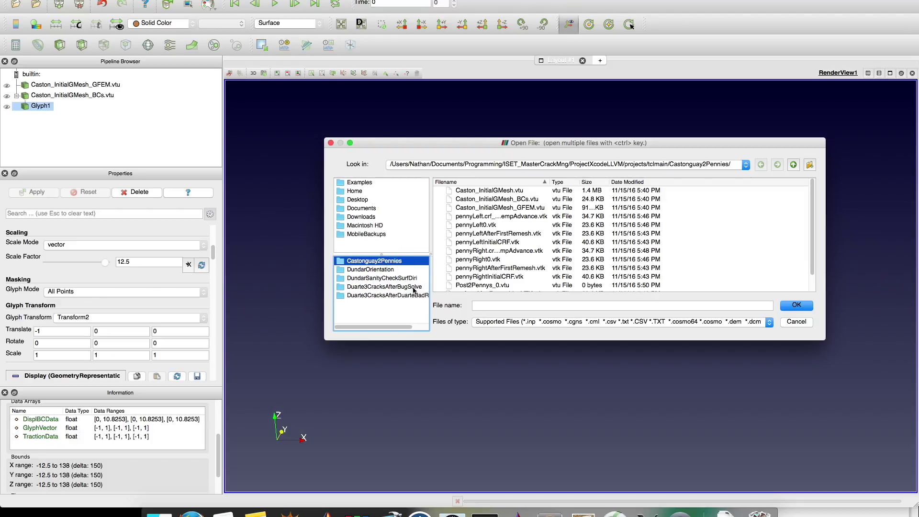
{"action": "left_click", "coordinate": [414, 288]}
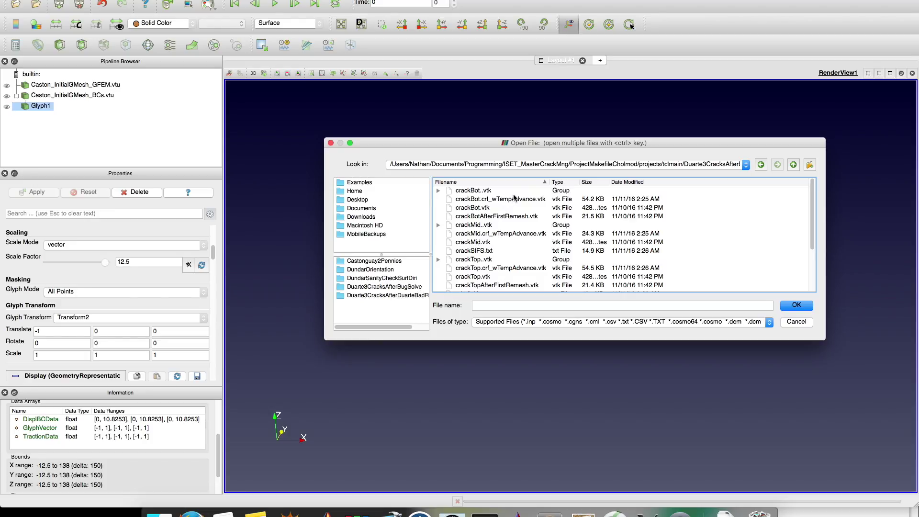
Step: Open the PostDuarte2Cracks GFEM .vtu series and apply it as a grey slab
{"action": "scroll", "coordinate": [517, 258], "scroll_direction": "down", "scroll_amount": 1}
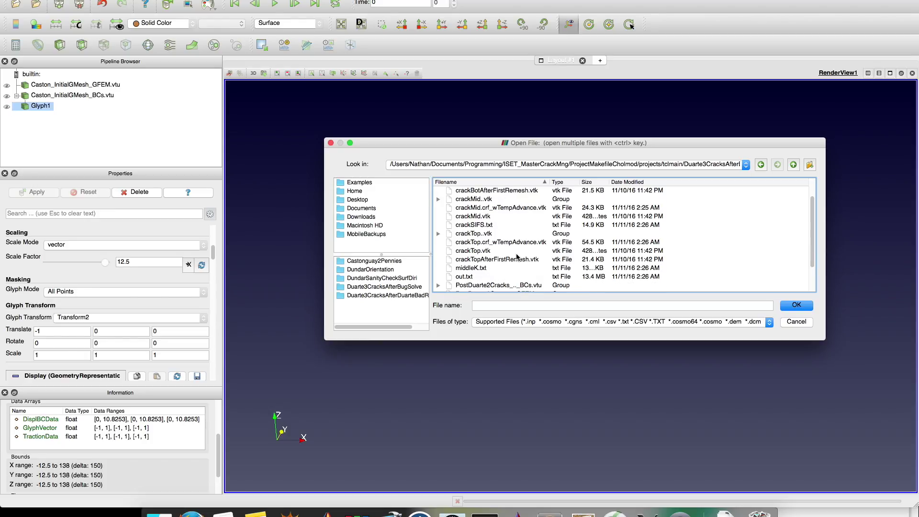
{"action": "scroll", "coordinate": [517, 258], "scroll_direction": "down", "scroll_amount": 1}
{"action": "left_click", "coordinate": [537, 259]}
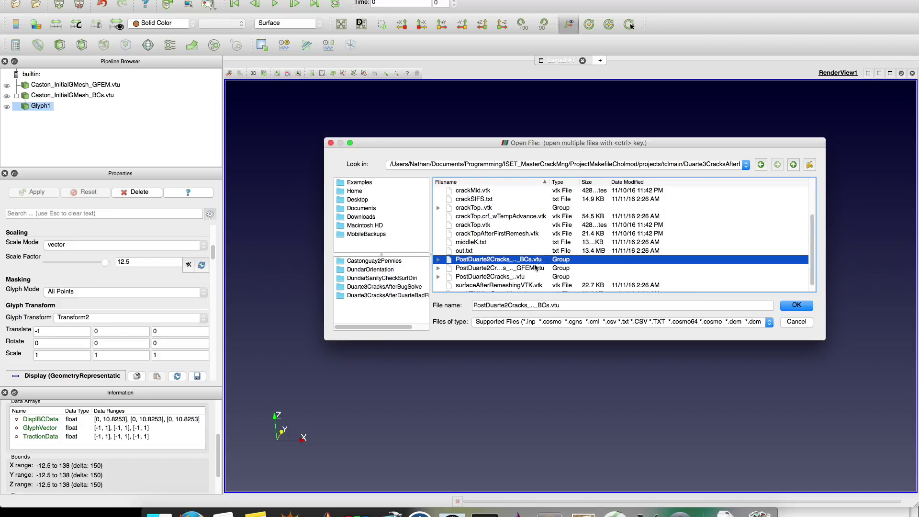
{"action": "left_click", "coordinate": [537, 276]}
{"action": "left_click", "coordinate": [537, 268]}
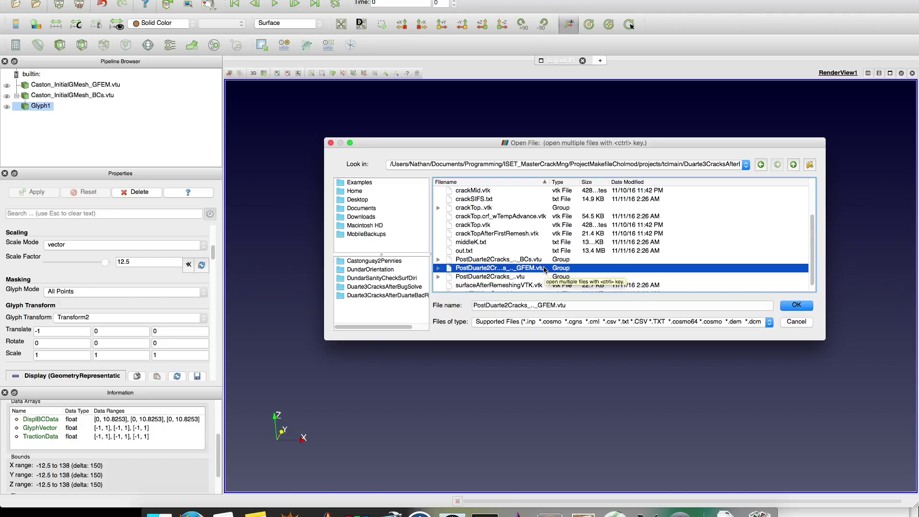
{"action": "left_click", "coordinate": [553, 260]}
{"action": "left_click", "coordinate": [523, 268]}
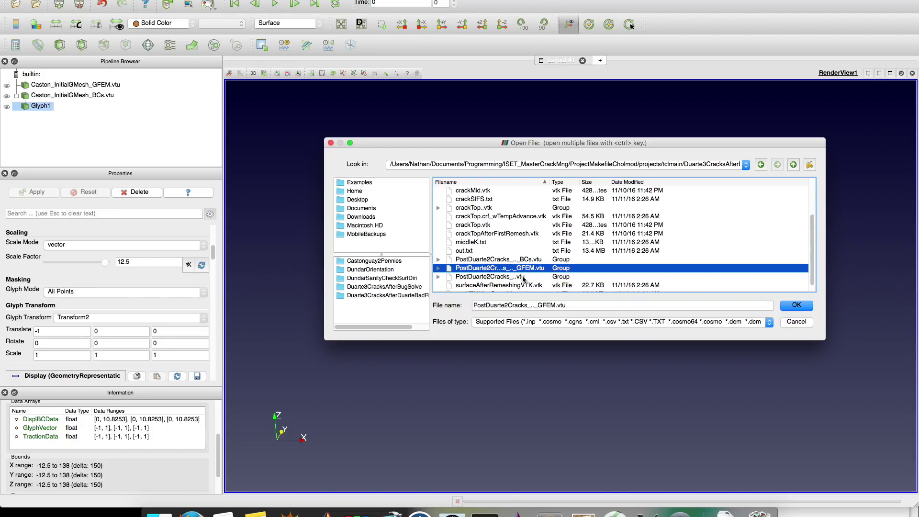
{"action": "left_click", "coordinate": [522, 277]}
{"action": "double_click", "coordinate": [521, 277]}
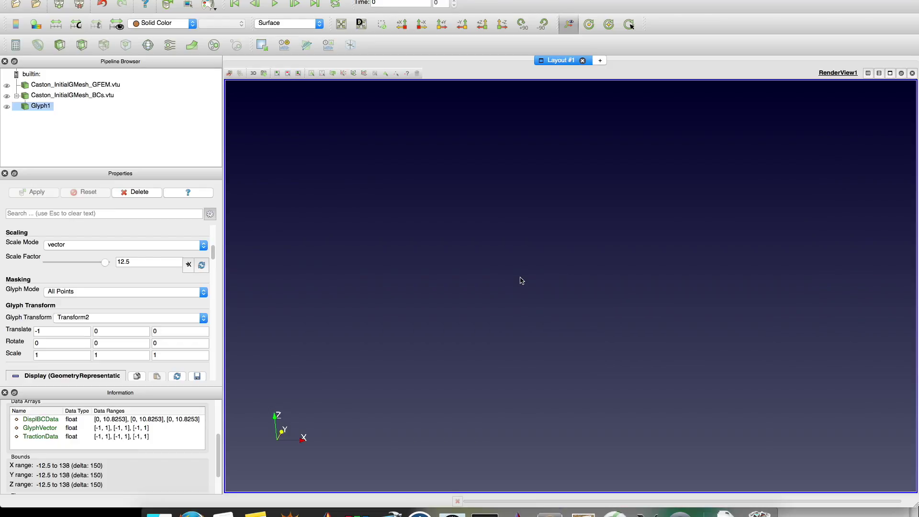
{"action": "left_click", "coordinate": [48, 194]}
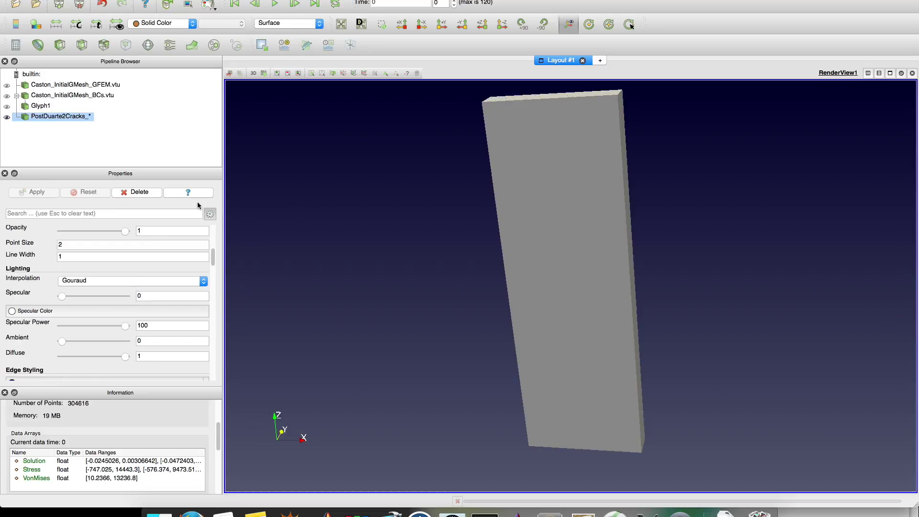
Step: Display the PostDuarte2Cracks slab as Surface With Edges and zoom toward the refined crack-tip elements
{"action": "left_click_drag", "start_coordinate": [498, 185], "coordinate": [561, 184]}
{"action": "left_click", "coordinate": [297, 23]}
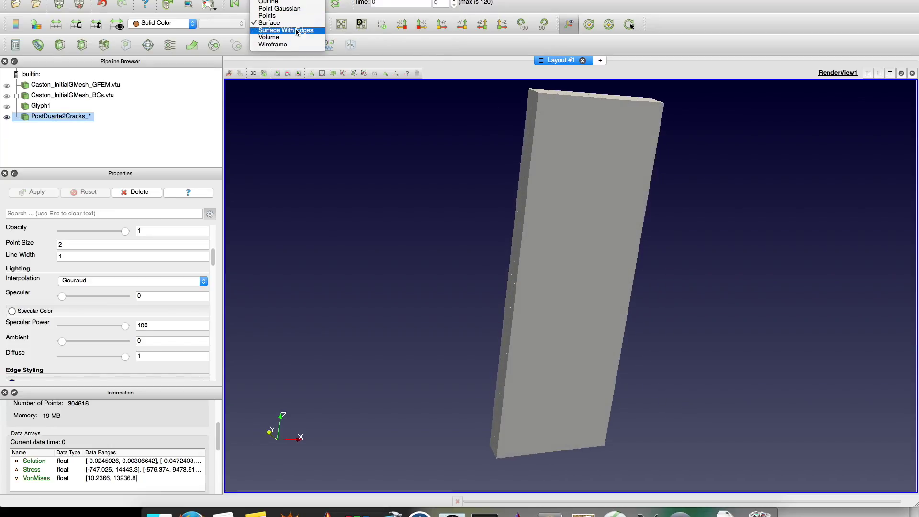
{"action": "left_click", "coordinate": [298, 31]}
{"action": "scroll", "coordinate": [427, 307], "scroll_direction": "up", "scroll_amount": 4}
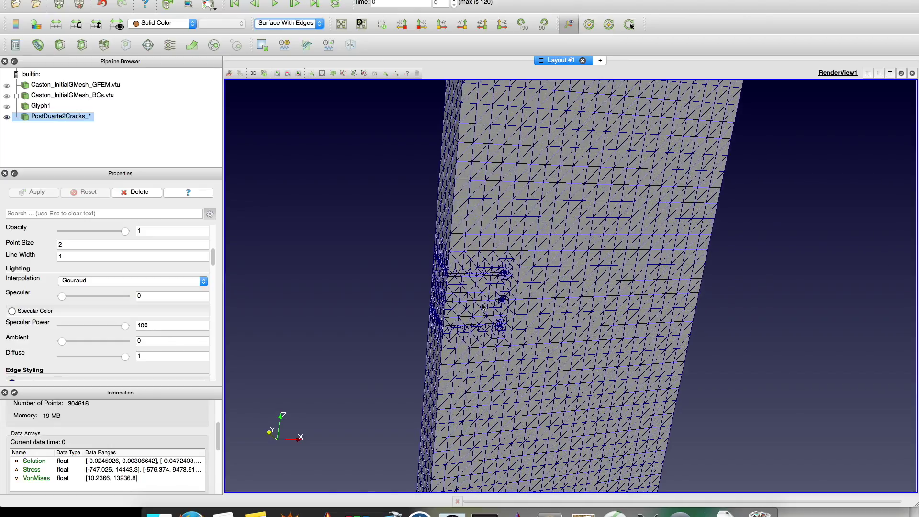
{"action": "left_click_drag", "start_coordinate": [427, 306], "coordinate": [383, 206]}
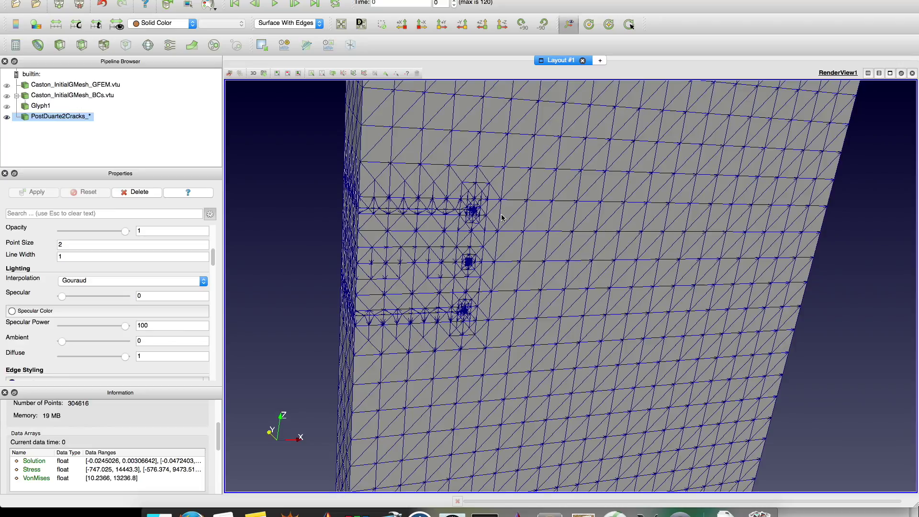
{"action": "left_click", "coordinate": [184, 23]}
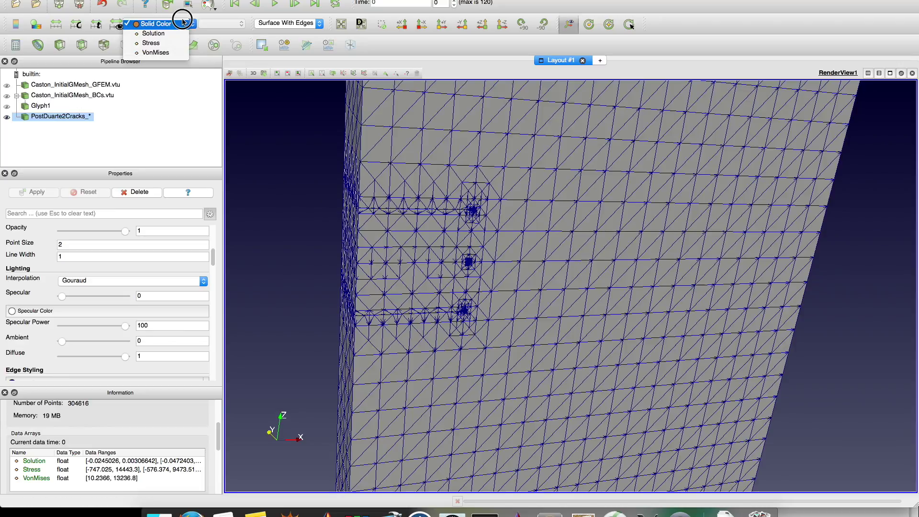
Step: Colour the slab by Solution, toggle its colour legend, and rescale colours to the data range
{"action": "left_click", "coordinate": [167, 38]}
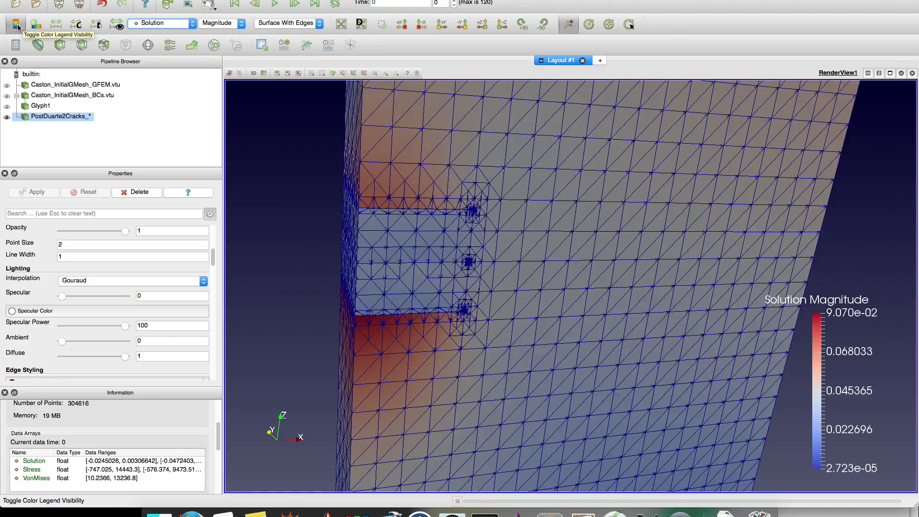
{"action": "left_click", "coordinate": [17, 25]}
{"action": "left_click", "coordinate": [17, 25]}
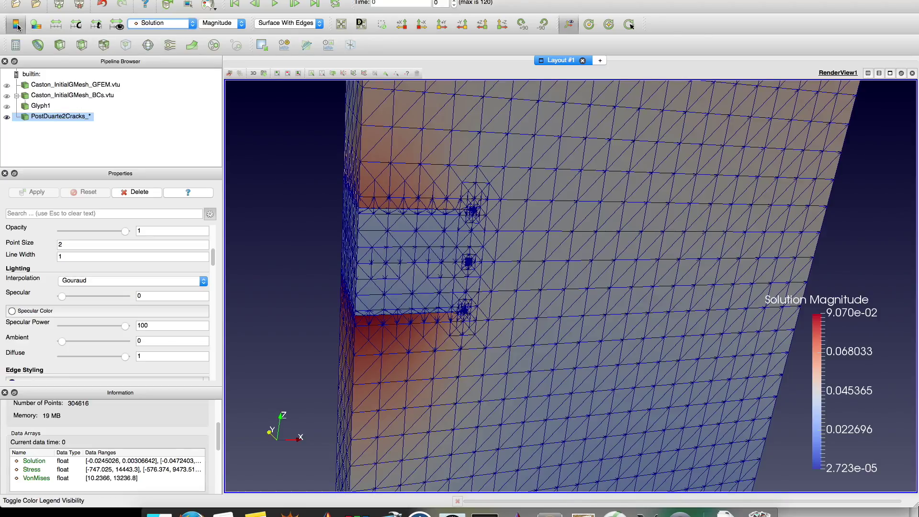
{"action": "left_click", "coordinate": [17, 25]}
{"action": "left_click", "coordinate": [17, 25]}
{"action": "left_click", "coordinate": [60, 27]}
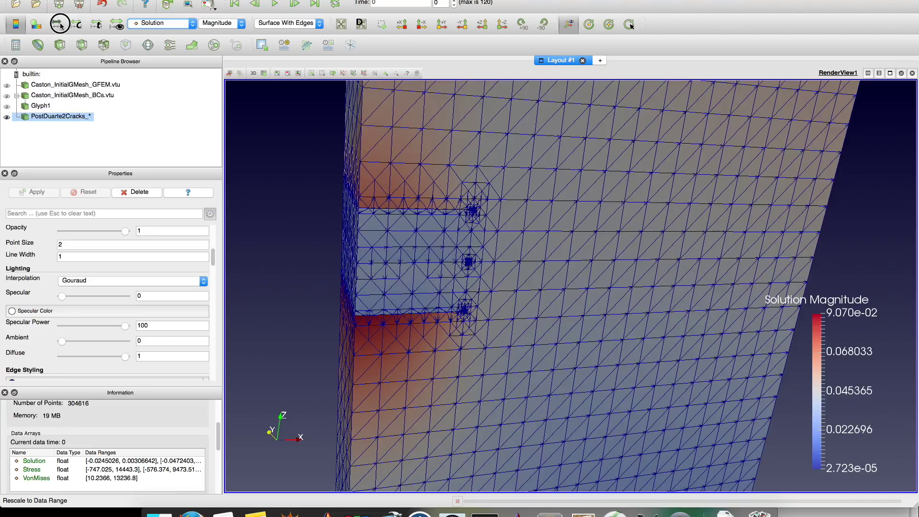
Step: Review the Solution X, Y and Z components, then return colouring to Magnitude
{"action": "left_click", "coordinate": [223, 24]}
{"action": "left_click", "coordinate": [222, 30]}
{"action": "left_click", "coordinate": [230, 22]}
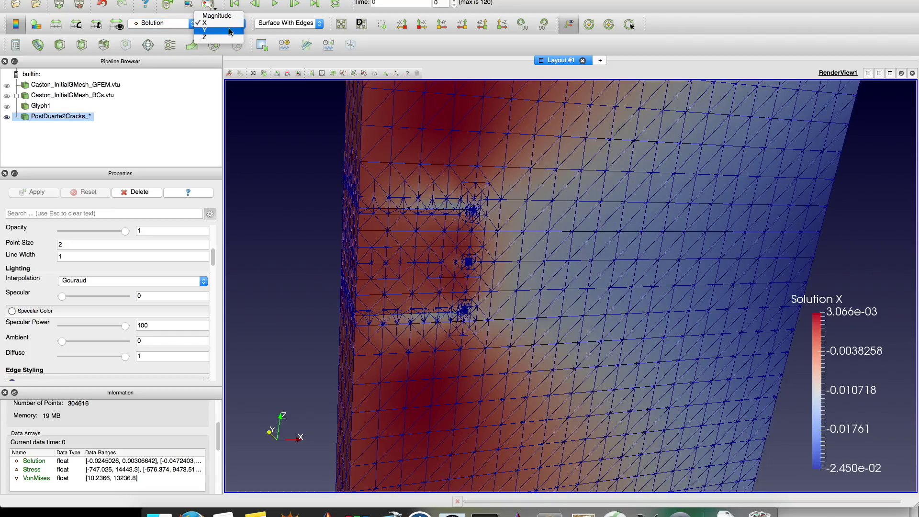
{"action": "left_click", "coordinate": [230, 21]}
{"action": "left_click", "coordinate": [230, 21]}
{"action": "left_click", "coordinate": [225, 30]}
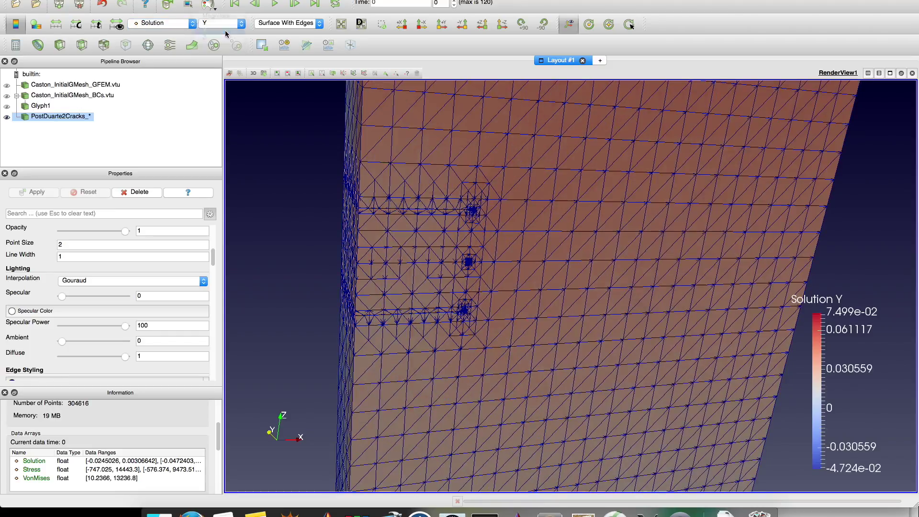
{"action": "left_click", "coordinate": [228, 24]}
{"action": "left_click", "coordinate": [221, 31]}
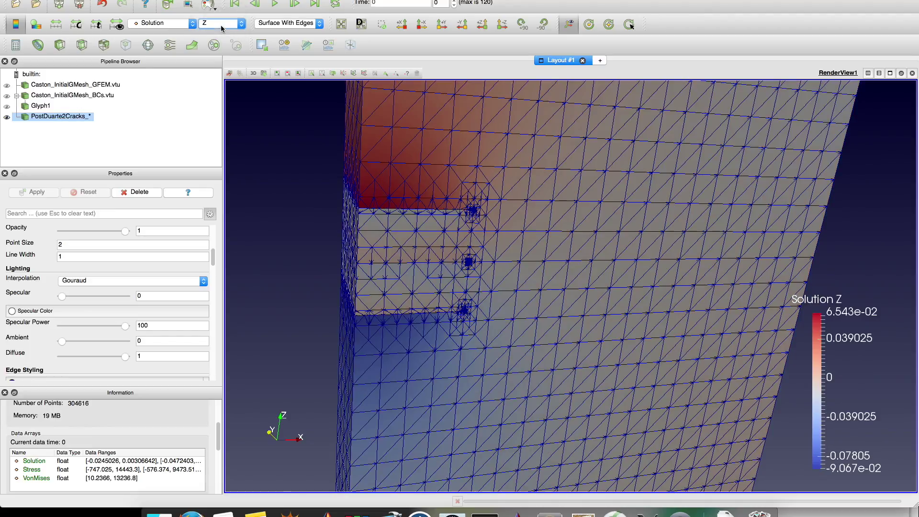
{"action": "left_click", "coordinate": [219, 3]}
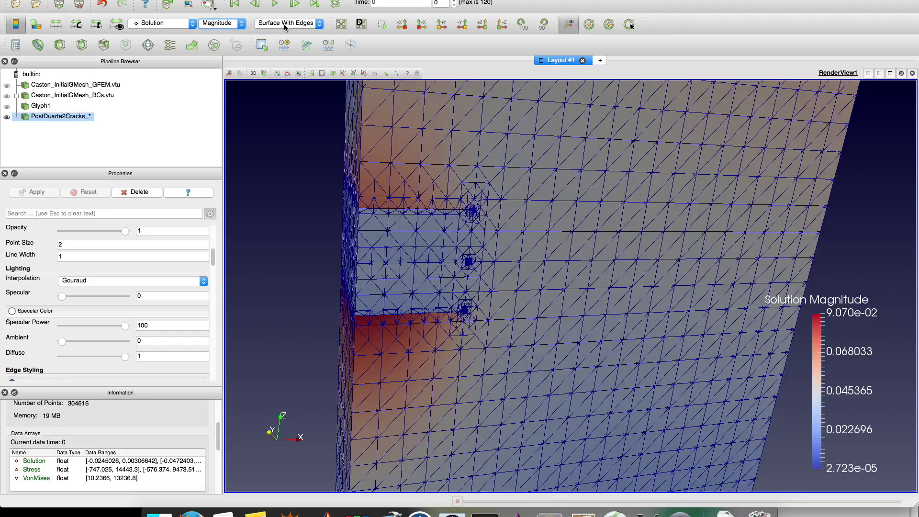
Step: Colour the slab by Stress, reviewing components XX, YY, ZZ and ending on Magnitude
{"action": "left_click", "coordinate": [165, 23]}
{"action": "left_click", "coordinate": [158, 31]}
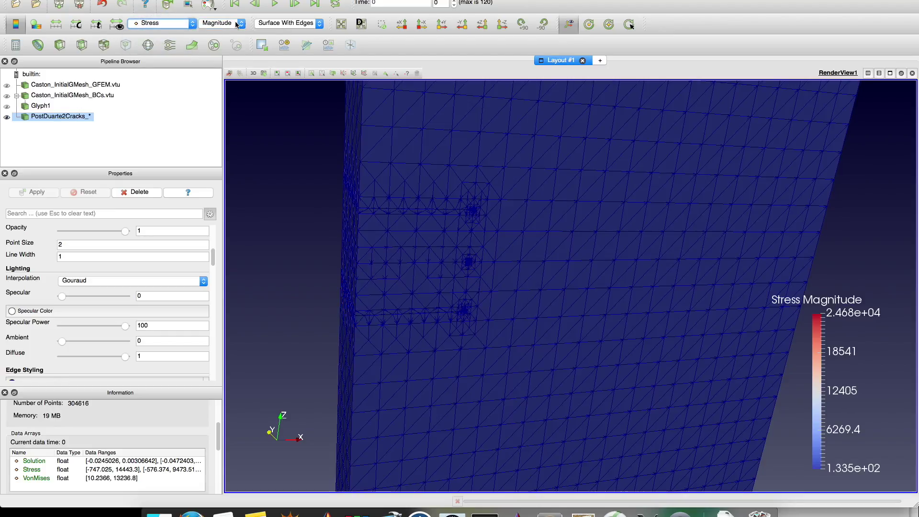
{"action": "left_click", "coordinate": [237, 24]}
{"action": "left_click", "coordinate": [228, 30]}
{"action": "left_click", "coordinate": [228, 23]}
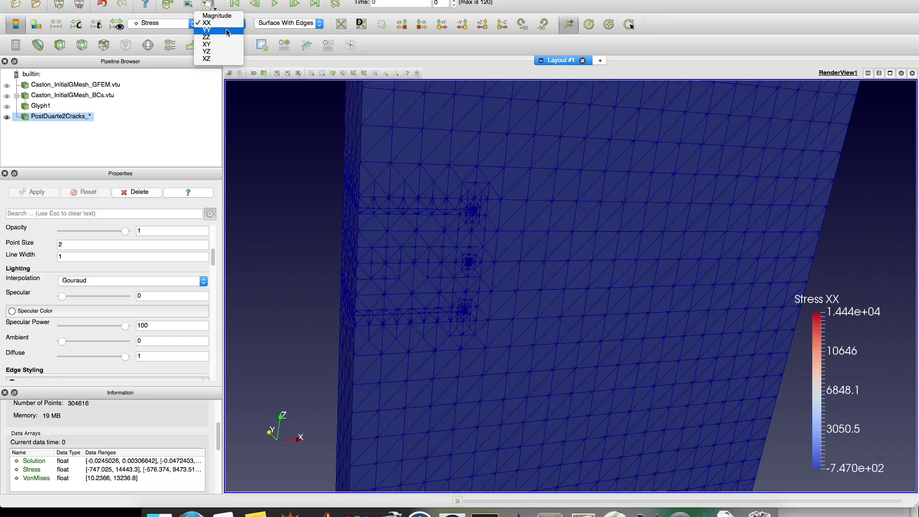
{"action": "left_click", "coordinate": [228, 30]}
{"action": "left_click", "coordinate": [229, 23]}
{"action": "left_click", "coordinate": [229, 30]}
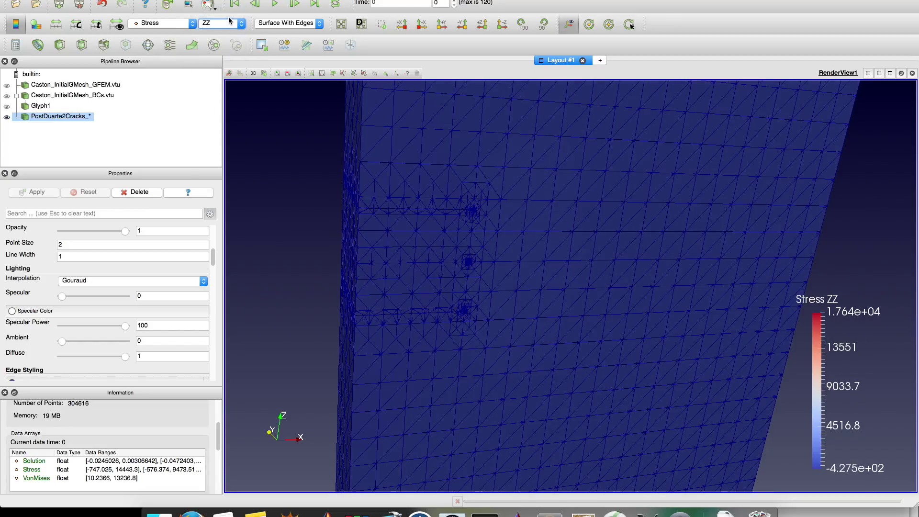
{"action": "left_click", "coordinate": [229, 21]}
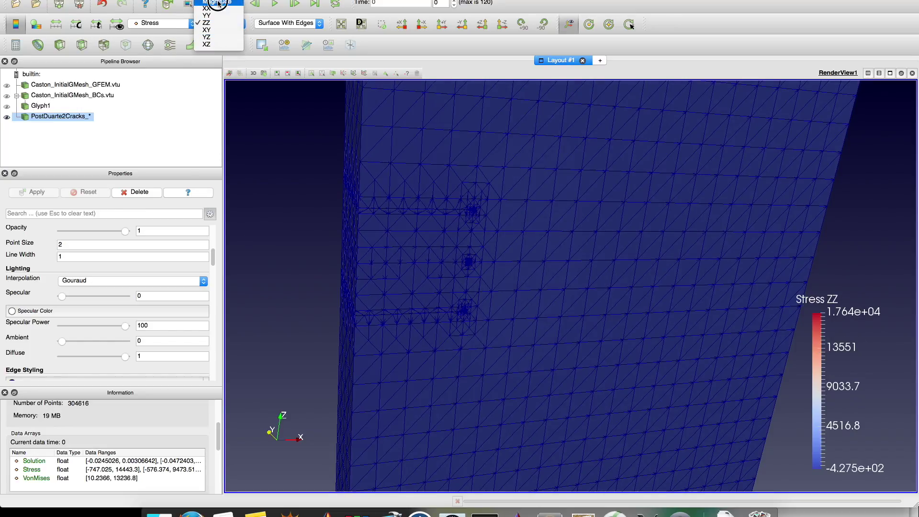
{"action": "left_click", "coordinate": [218, 2]}
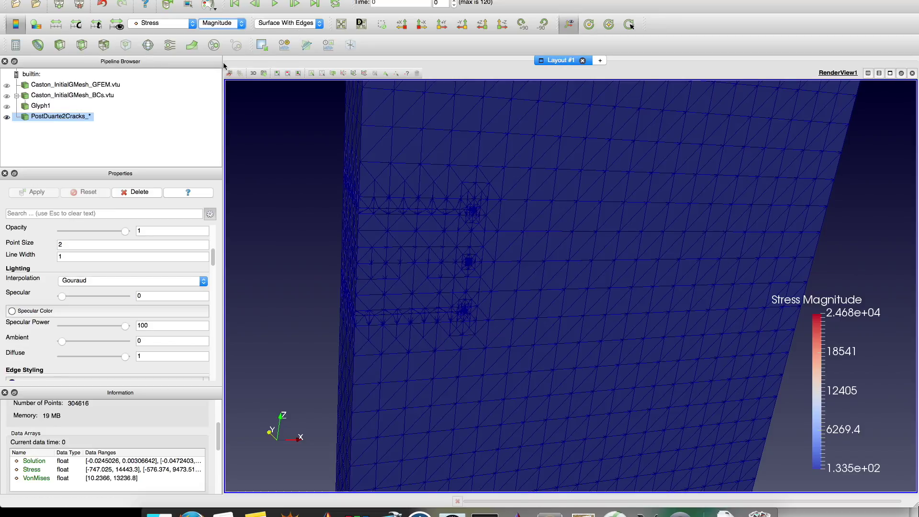
Step: Set the slab's colouring back to Solid Color, leaving its representation unchanged
{"action": "left_click", "coordinate": [287, 23]}
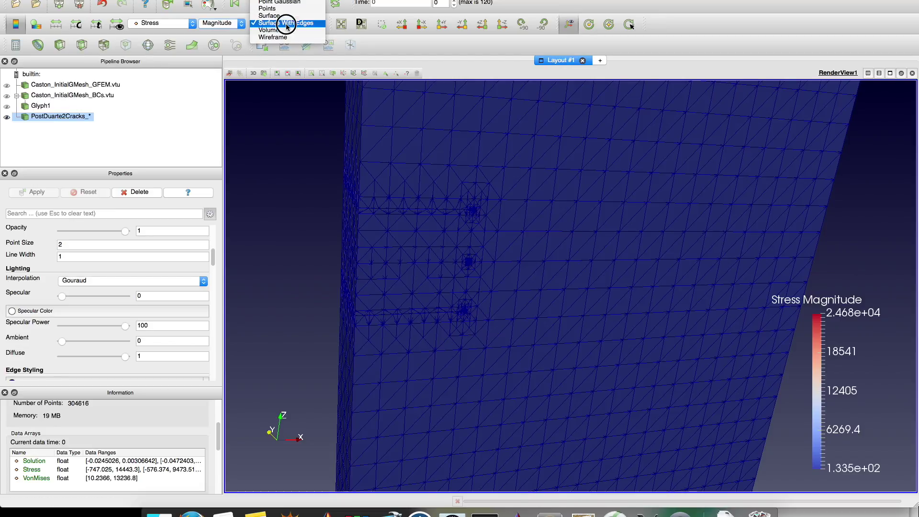
{"action": "left_click", "coordinate": [300, 90]}
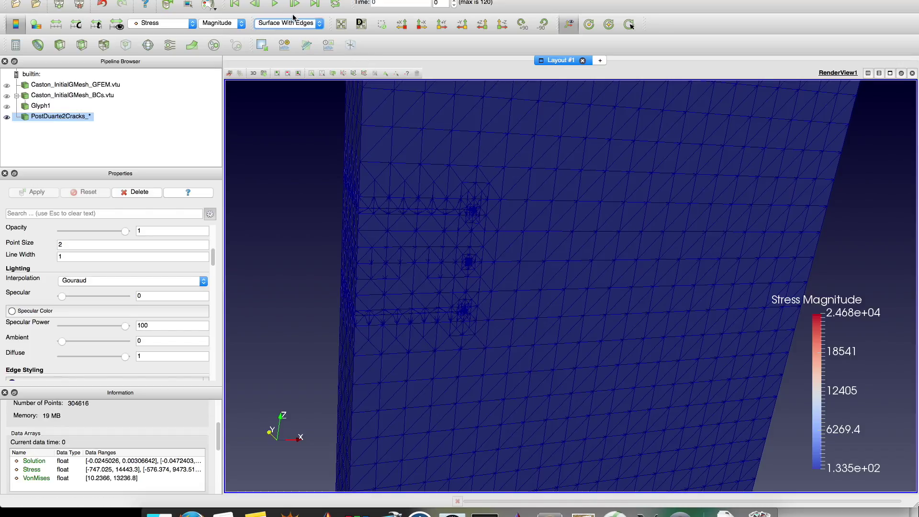
{"action": "left_click", "coordinate": [163, 24]}
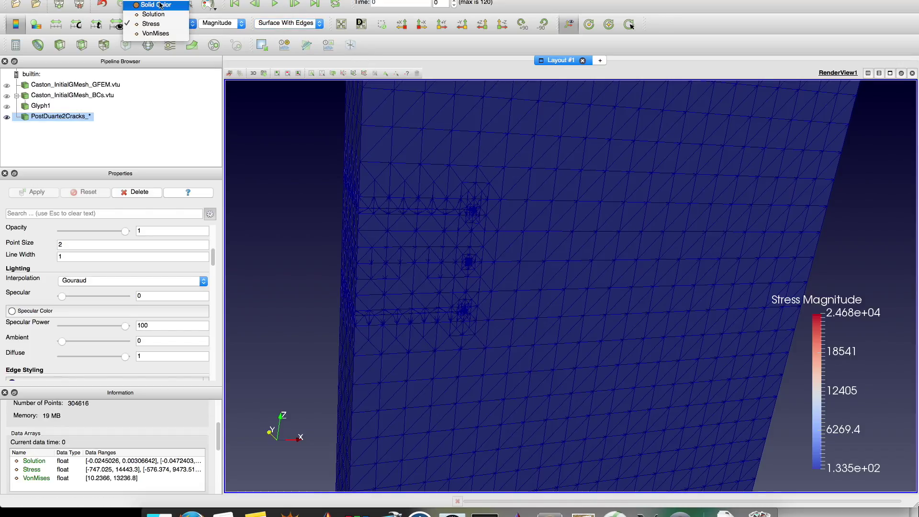
{"action": "left_click", "coordinate": [160, 6]}
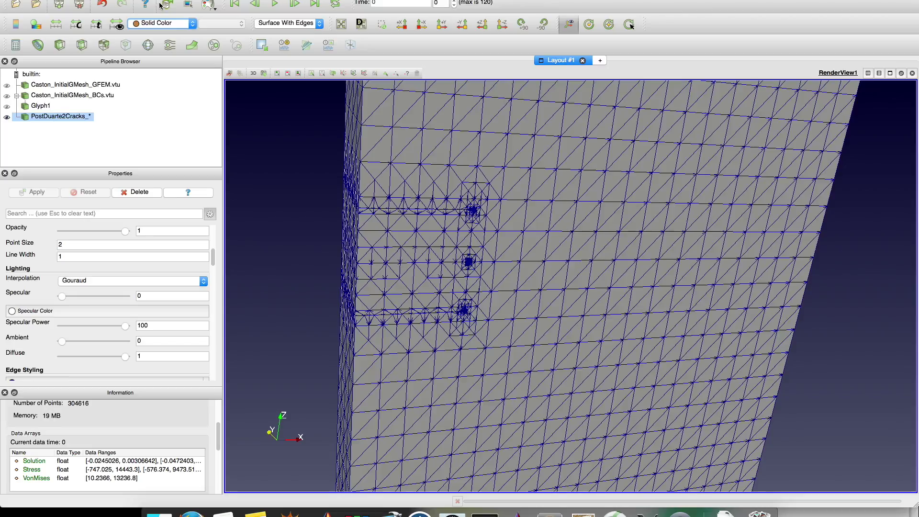
Step: Add a WarpByVector1 filter to the slab, using Solution vectors at scale factor 82.688
{"action": "left_click", "coordinate": [192, 46]}
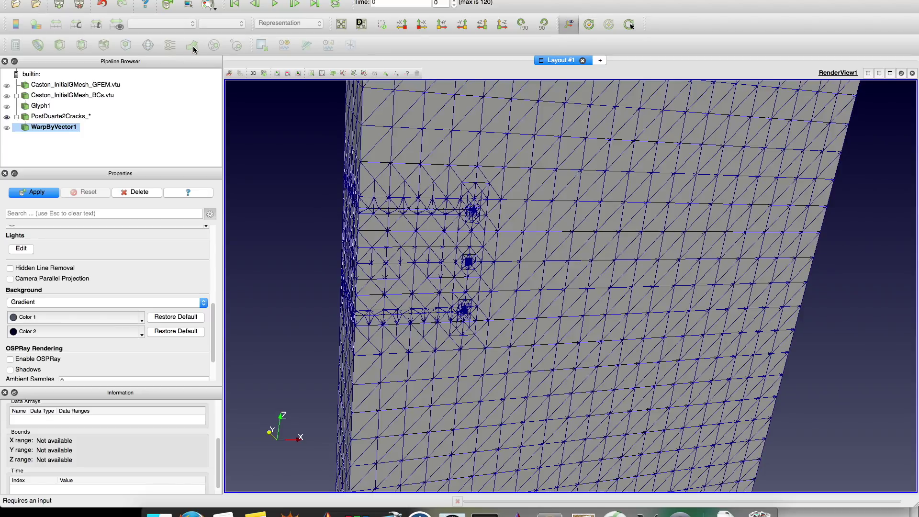
{"action": "left_click", "coordinate": [70, 119]}
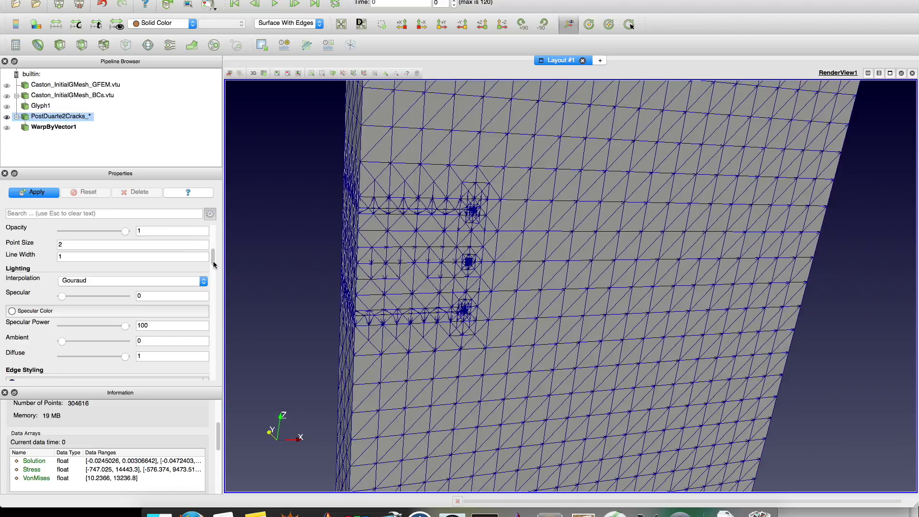
{"action": "left_click_drag", "start_coordinate": [214, 265], "coordinate": [214, 233]}
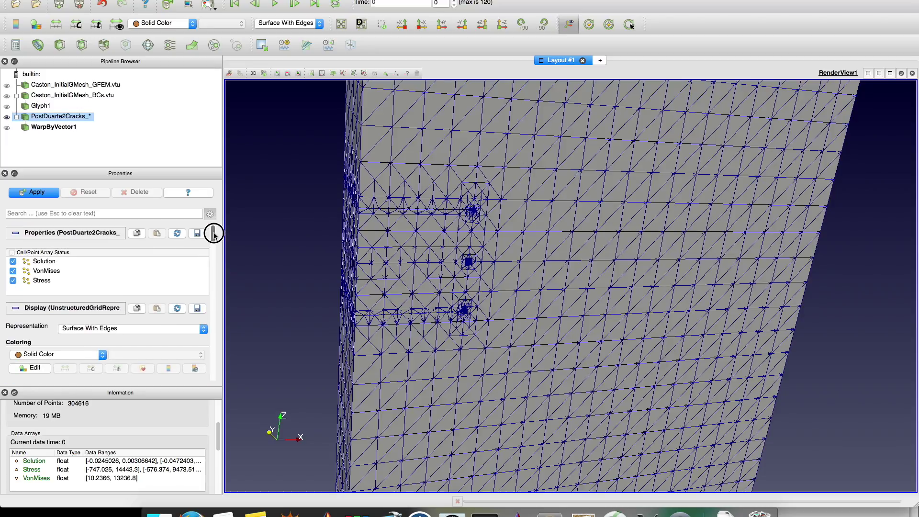
{"action": "left_click", "coordinate": [34, 127]}
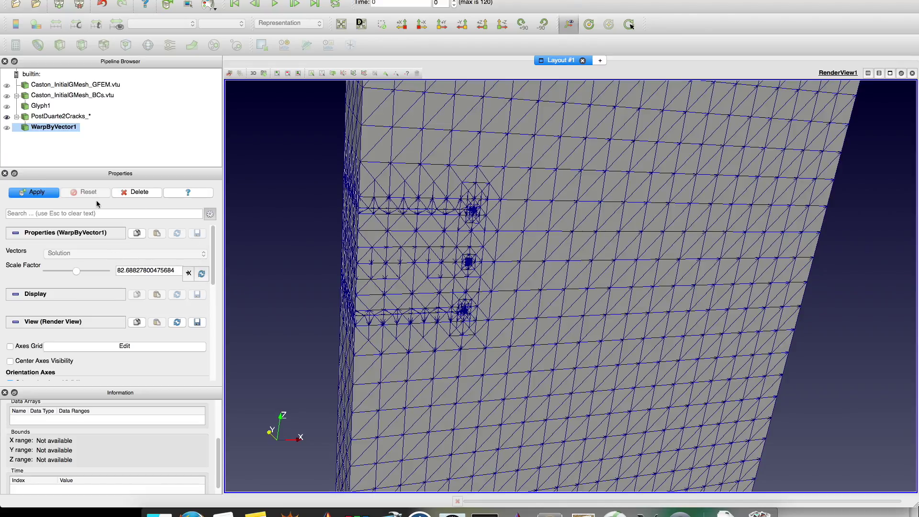
Step: Apply the warp, lowering its scale factor from about 33 to 8.26883, and inspect the cracks
{"action": "left_click", "coordinate": [46, 193]}
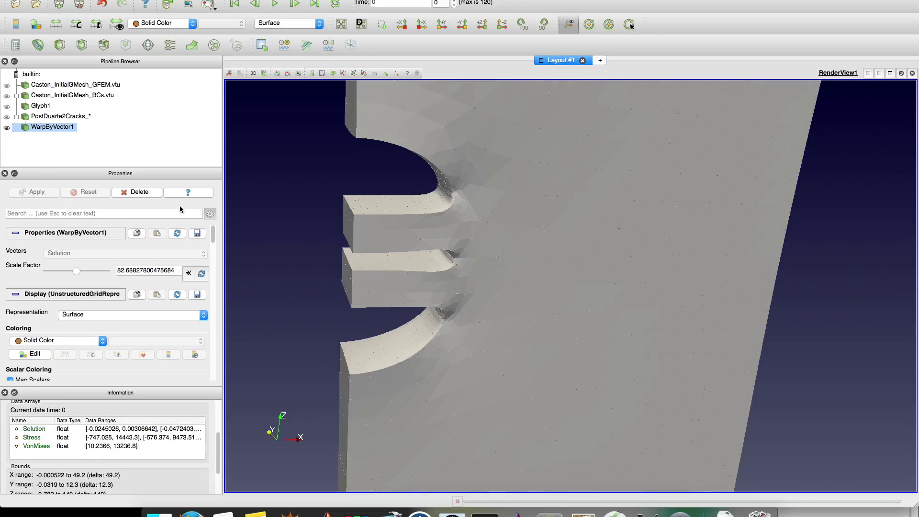
{"action": "left_click_drag", "start_coordinate": [402, 213], "coordinate": [407, 201]}
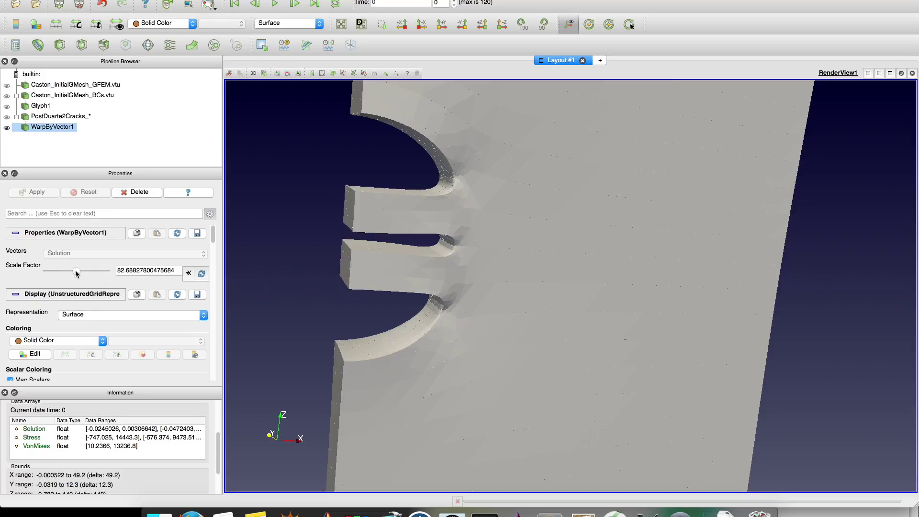
{"action": "left_click_drag", "start_coordinate": [72, 270], "coordinate": [57, 272]}
{"action": "left_click", "coordinate": [48, 195]}
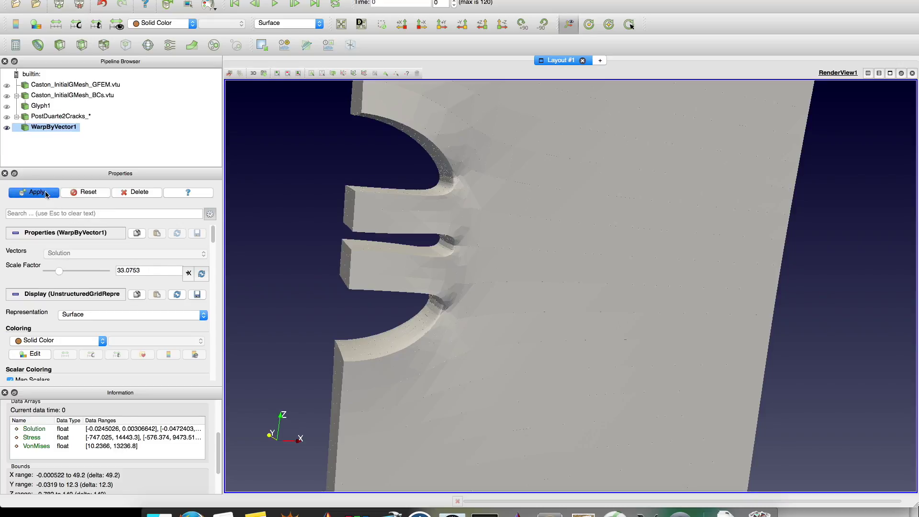
{"action": "left_click_drag", "start_coordinate": [420, 249], "coordinate": [416, 253]}
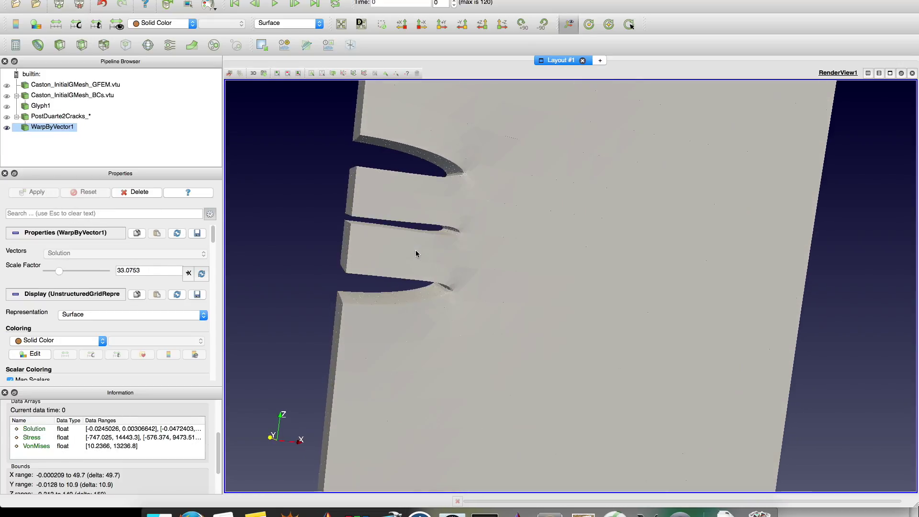
{"action": "left_click_drag", "start_coordinate": [59, 271], "coordinate": [50, 277]}
{"action": "left_click", "coordinate": [34, 195]}
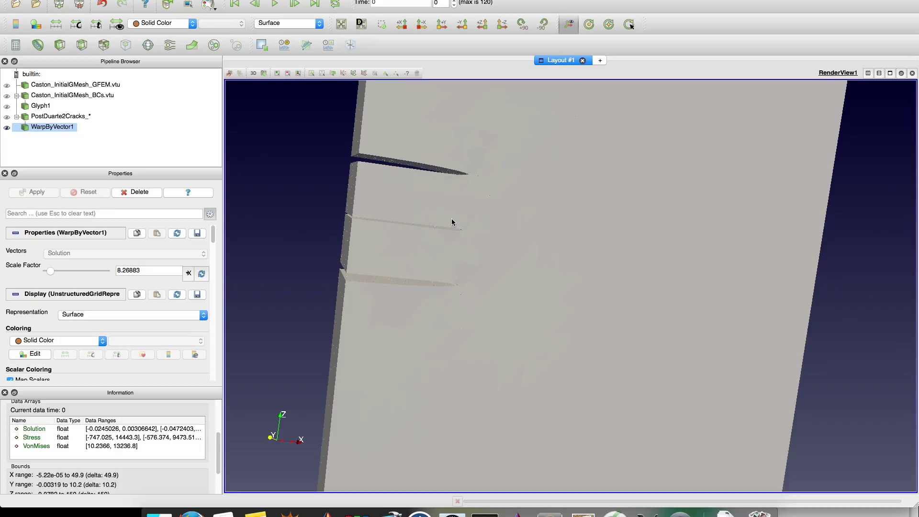
{"action": "left_click_drag", "start_coordinate": [452, 220], "coordinate": [422, 225]}
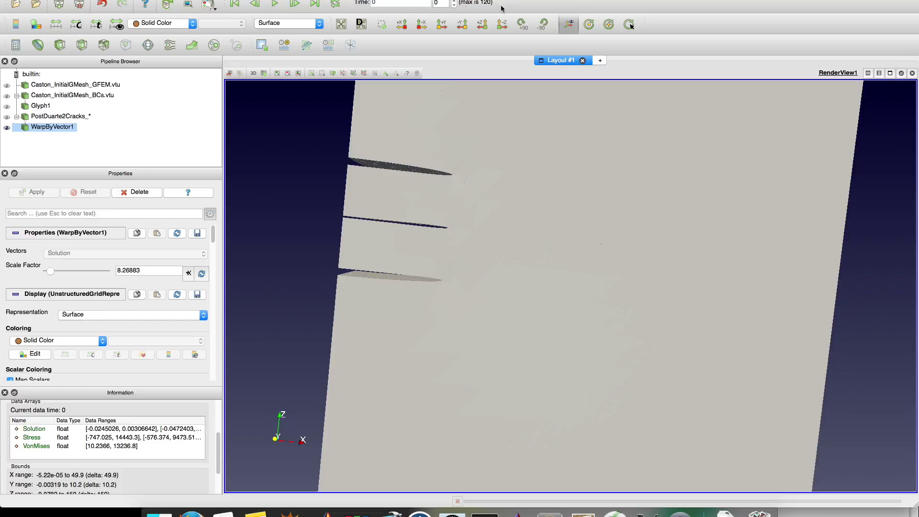
Step: Jump the warped slab to time step 30, then to the last step 120, and fit it in view
{"action": "left_click", "coordinate": [433, 4]}
{"action": "key", "text": "Return"}
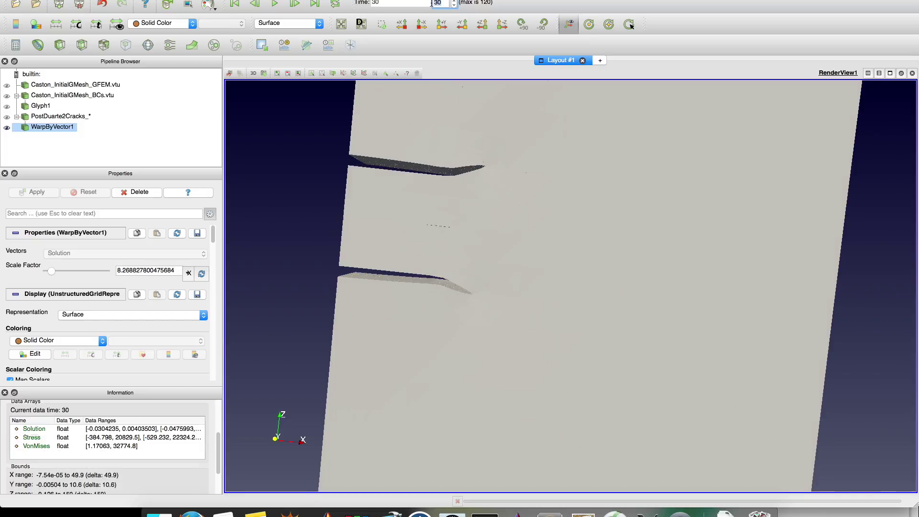
{"action": "left_click", "coordinate": [315, 4]}
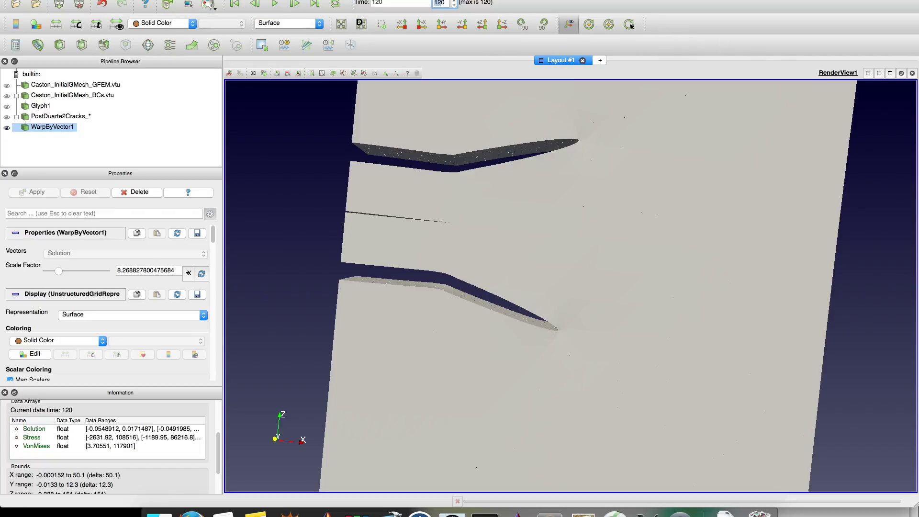
{"action": "left_click", "coordinate": [342, 27]}
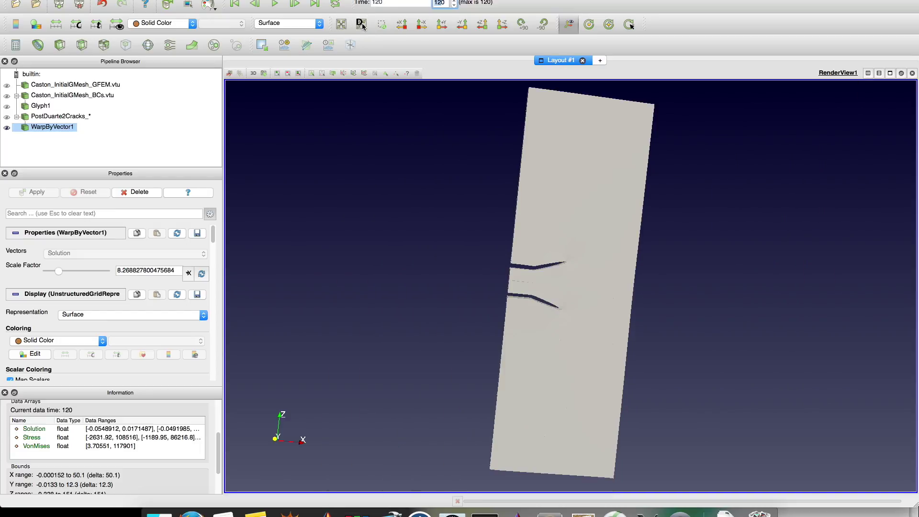
Step: Reset the camera, zoom-to-box onto the crack region, then zoom out slightly
{"action": "left_click", "coordinate": [342, 26]}
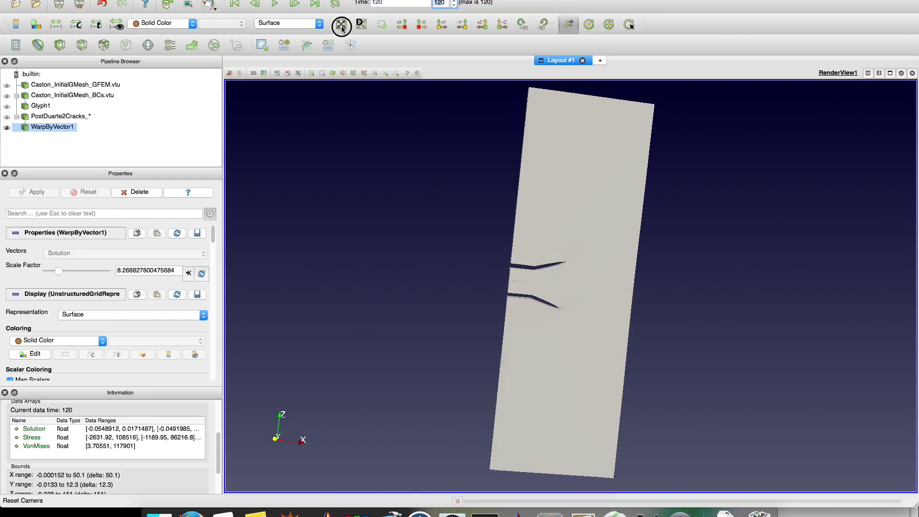
{"action": "left_click", "coordinate": [381, 26]}
{"action": "left_click_drag", "start_coordinate": [502, 246], "coordinate": [577, 312]}
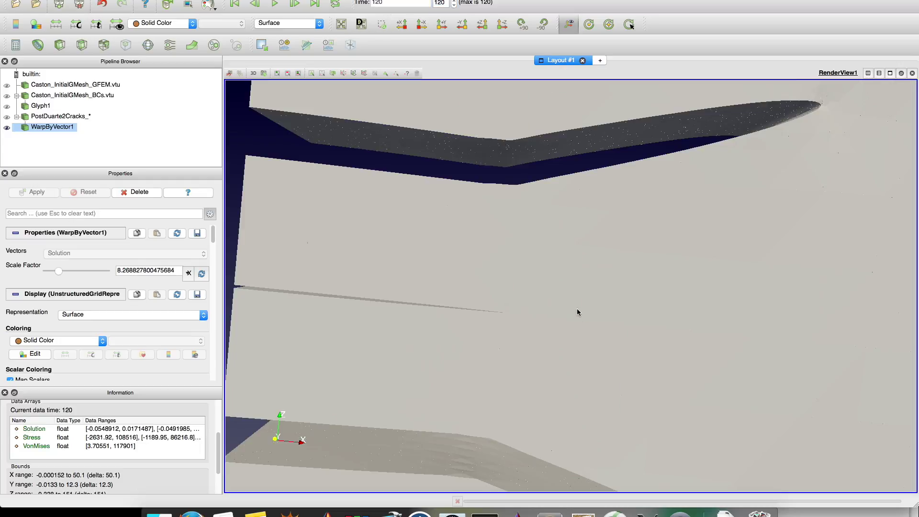
{"action": "scroll", "coordinate": [411, 86], "scroll_direction": "down", "scroll_amount": 3}
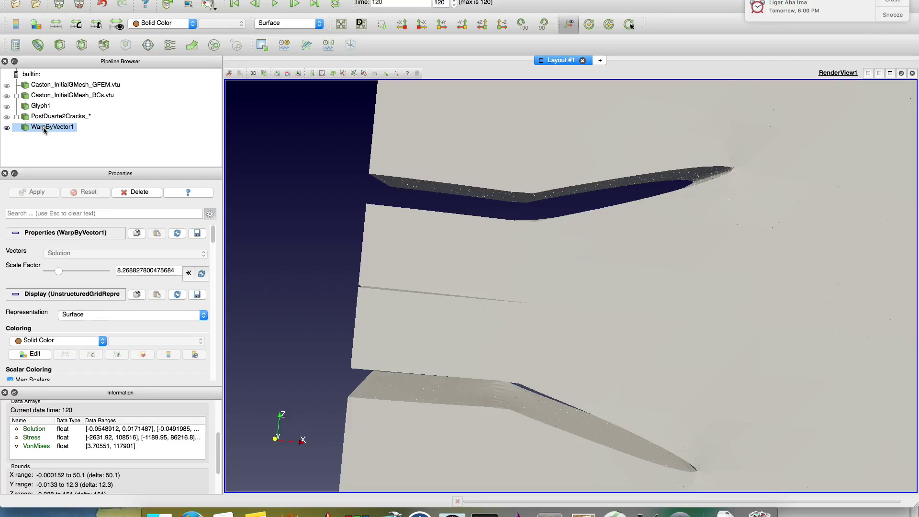
Step: Hide WarpByVector1 and browse the crackBot and crackMid .vtk series in the Open File dialog
{"action": "left_click", "coordinate": [7, 128]}
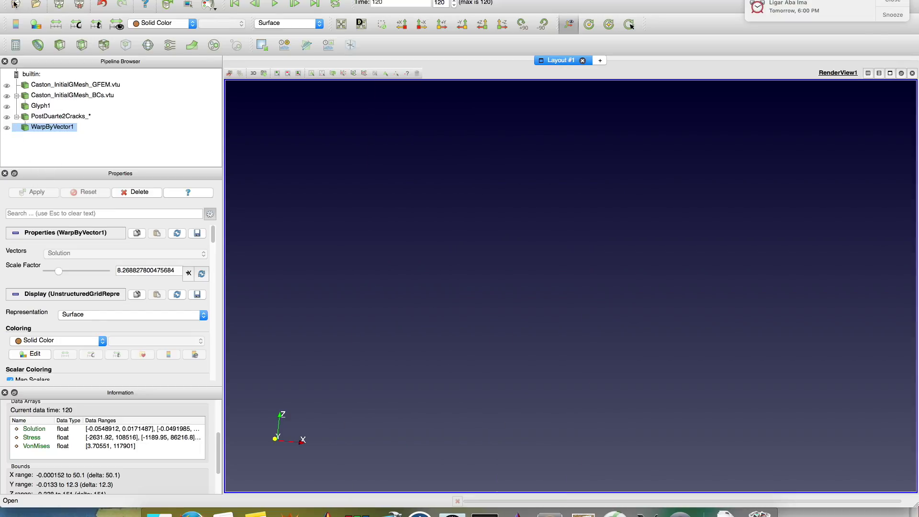
{"action": "left_click", "coordinate": [15, 4]}
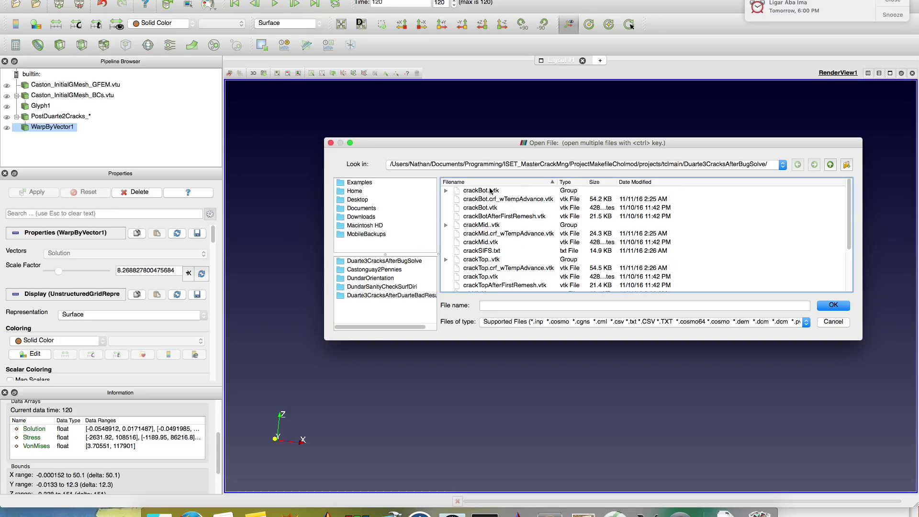
{"action": "left_click", "coordinate": [493, 191]}
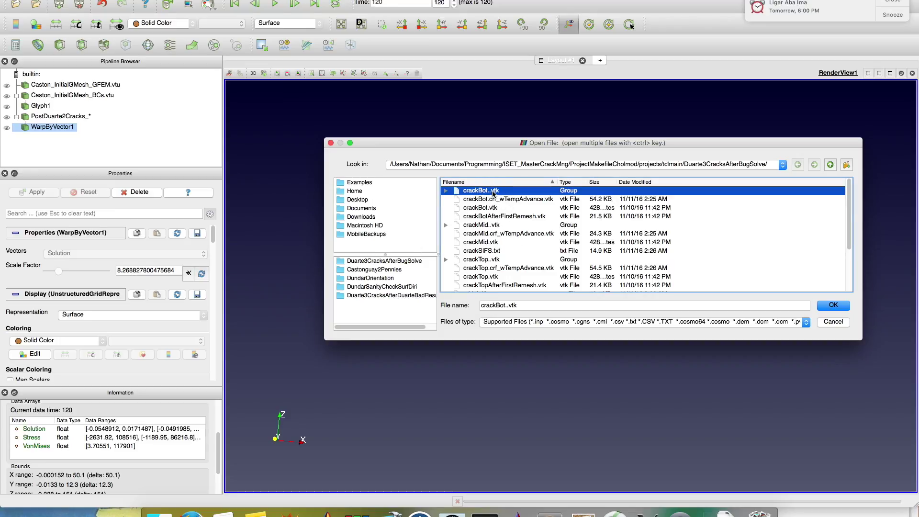
{"action": "left_click", "coordinate": [445, 192]}
{"action": "left_click", "coordinate": [446, 191]}
{"action": "left_click", "coordinate": [460, 227]}
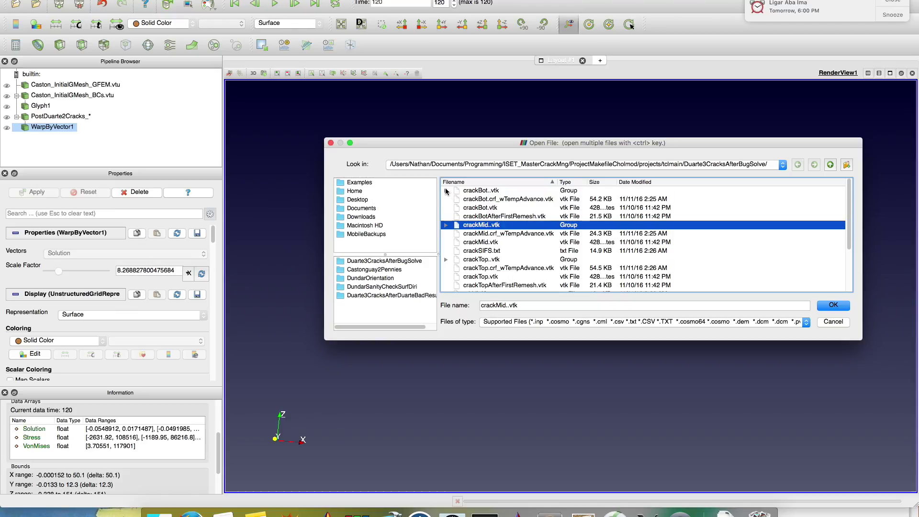
{"action": "left_click", "coordinate": [446, 191]}
{"action": "left_click", "coordinate": [481, 207]}
{"action": "left_click", "coordinate": [445, 192]}
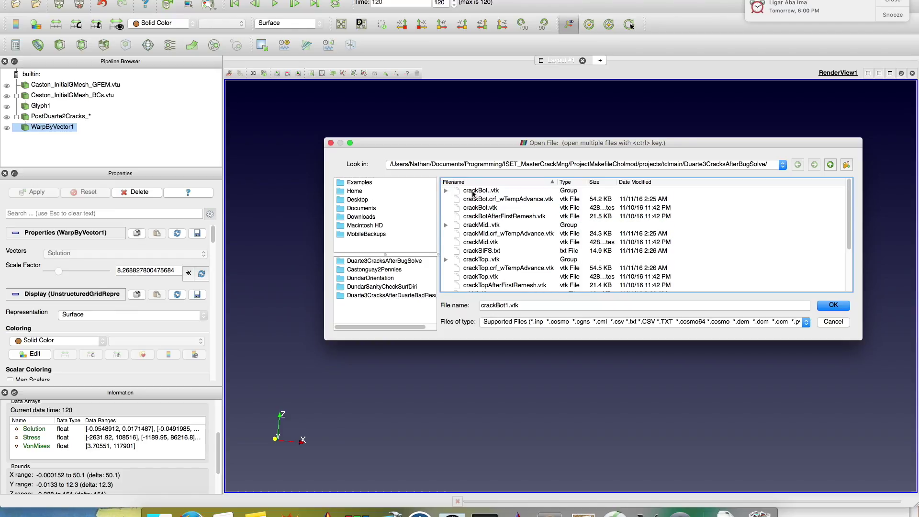
{"action": "left_click", "coordinate": [472, 191]}
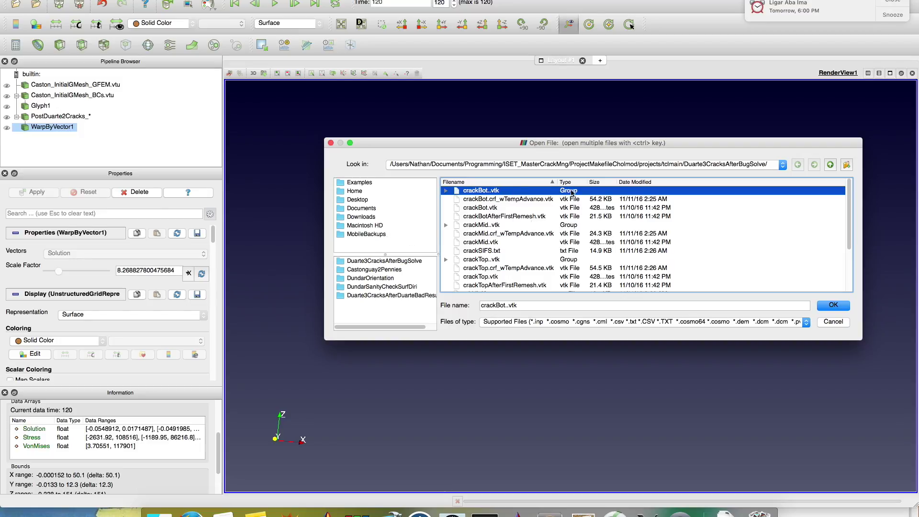
Step: Widen the Filename column and check the PostDuarte2Cracks BCs, plain and GFEM .vtu series
{"action": "left_click_drag", "start_coordinate": [557, 182], "coordinate": [639, 183]}
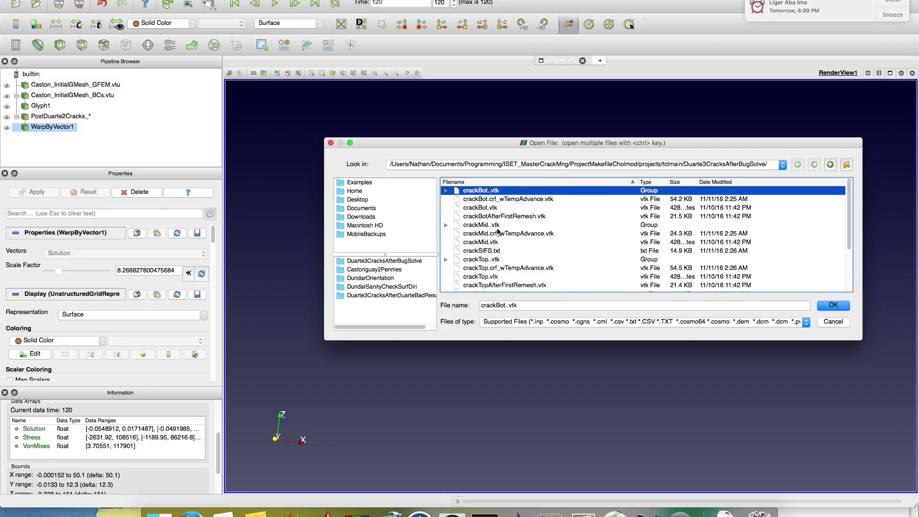
{"action": "scroll", "coordinate": [499, 232], "scroll_direction": "down", "scroll_amount": 3}
{"action": "left_click", "coordinate": [524, 250]}
{"action": "left_click", "coordinate": [523, 266]}
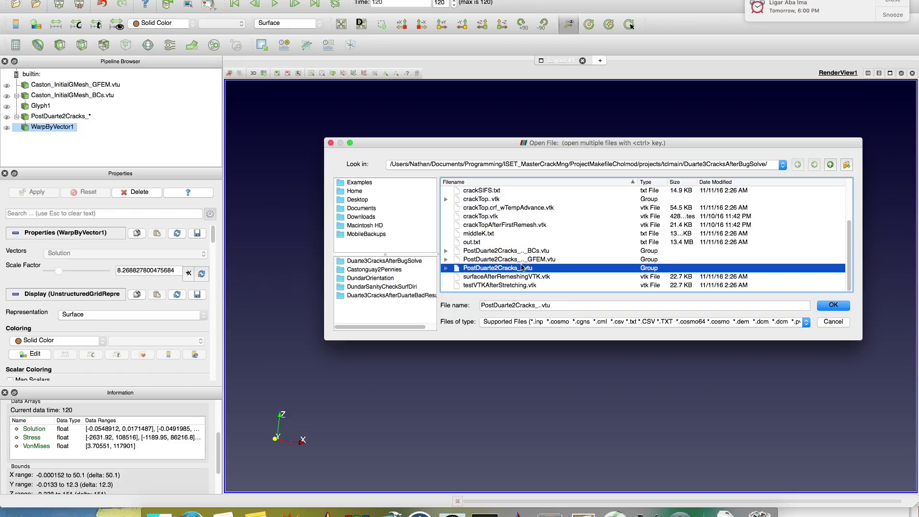
{"action": "left_click", "coordinate": [523, 259]}
Step: In Sublime Text, close the untitled window and find pennyLeft$i_step.vtk on script line 270
{"action": "left_click", "coordinate": [546, 510]}
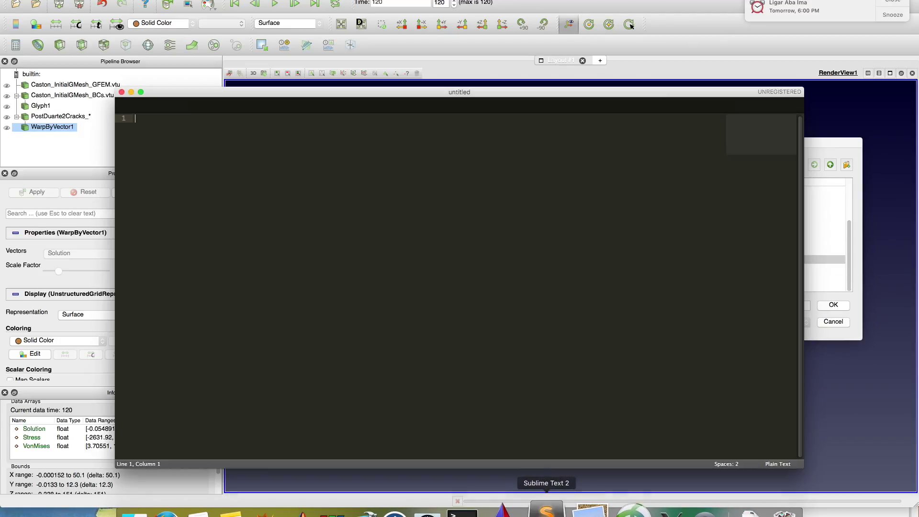
{"action": "left_click", "coordinate": [121, 92]}
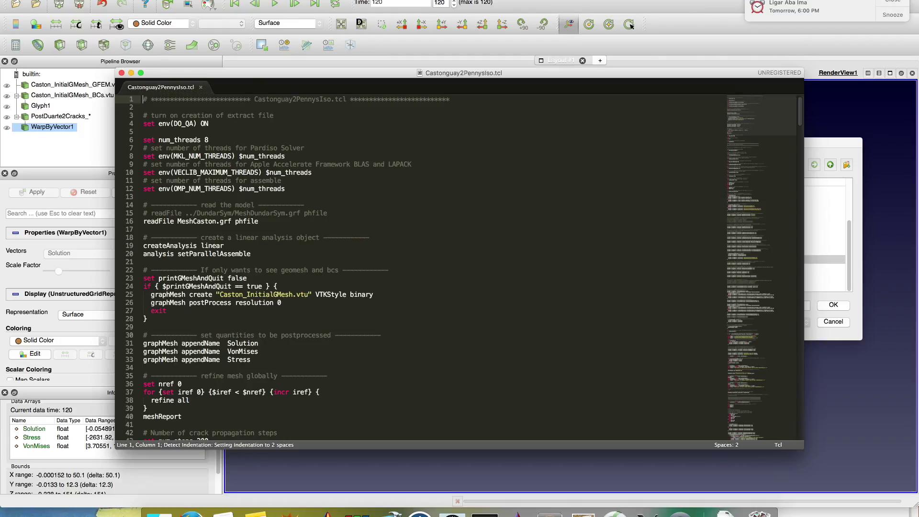
{"action": "scroll", "coordinate": [648, 223], "scroll_direction": "down", "scroll_amount": 20}
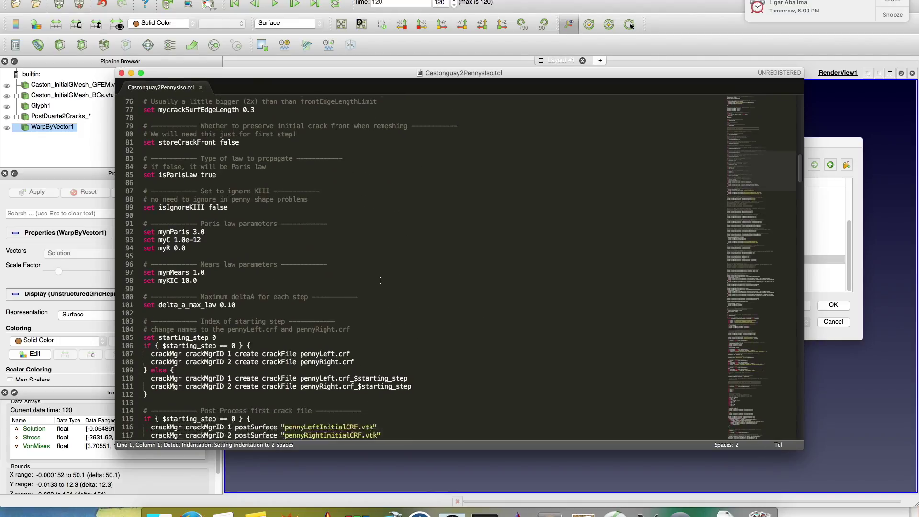
{"action": "scroll", "coordinate": [312, 279], "scroll_direction": "down", "scroll_amount": 18}
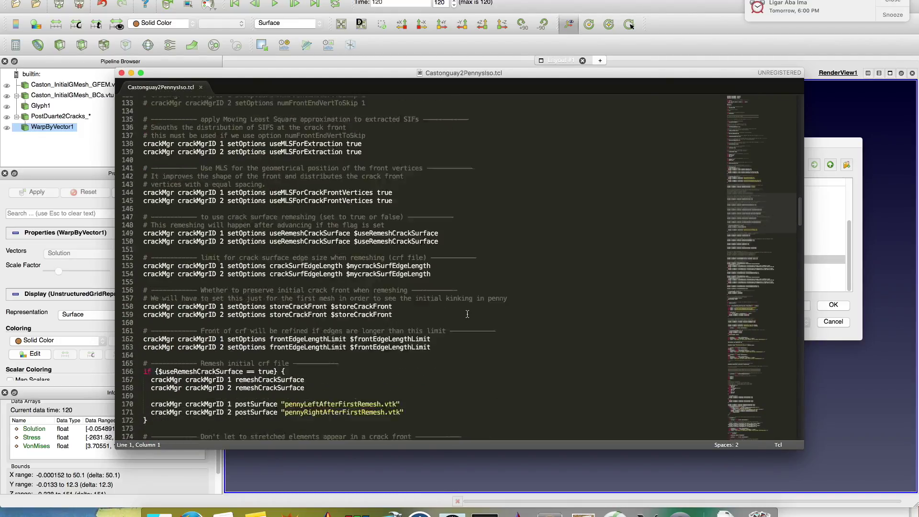
{"action": "scroll", "coordinate": [350, 253], "scroll_direction": "down", "scroll_amount": 20}
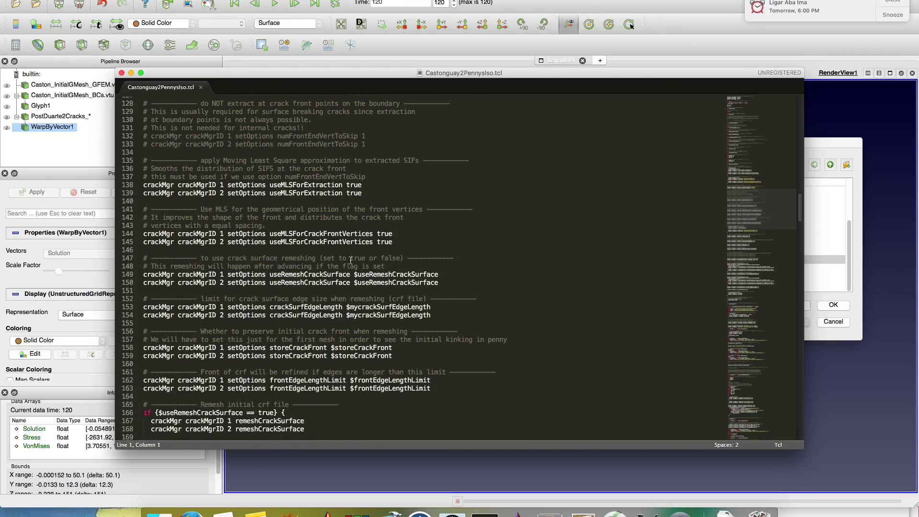
{"action": "scroll", "coordinate": [349, 262], "scroll_direction": "down", "scroll_amount": 14}
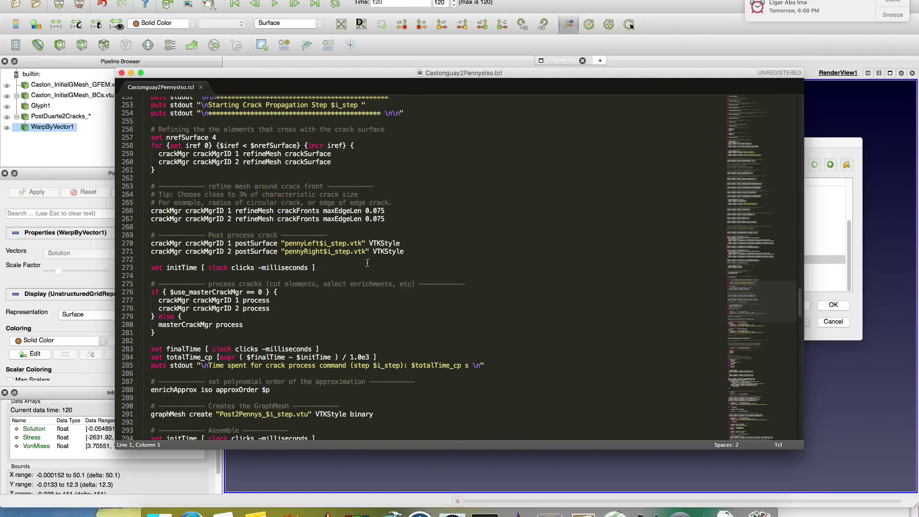
{"action": "left_click", "coordinate": [217, 245]}
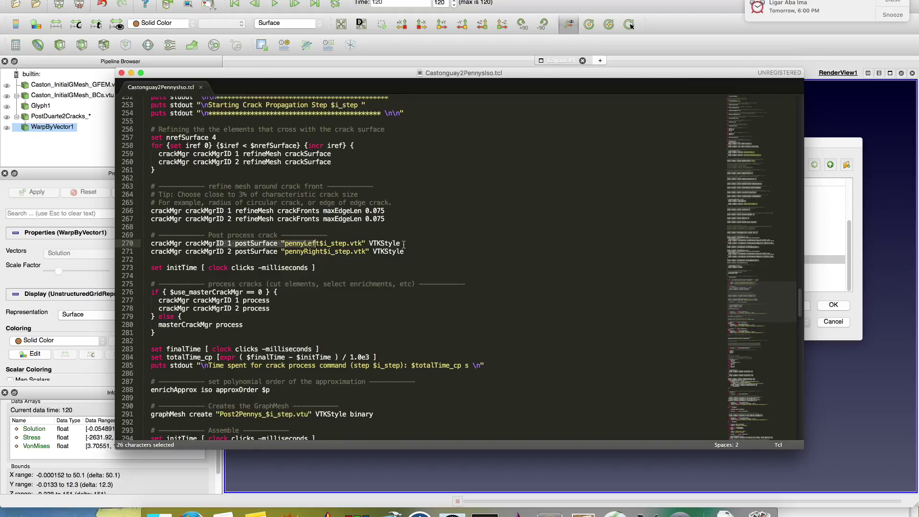
{"action": "double_click", "coordinate": [379, 244]}
{"action": "left_click_drag", "start_coordinate": [282, 244], "coordinate": [363, 243]}
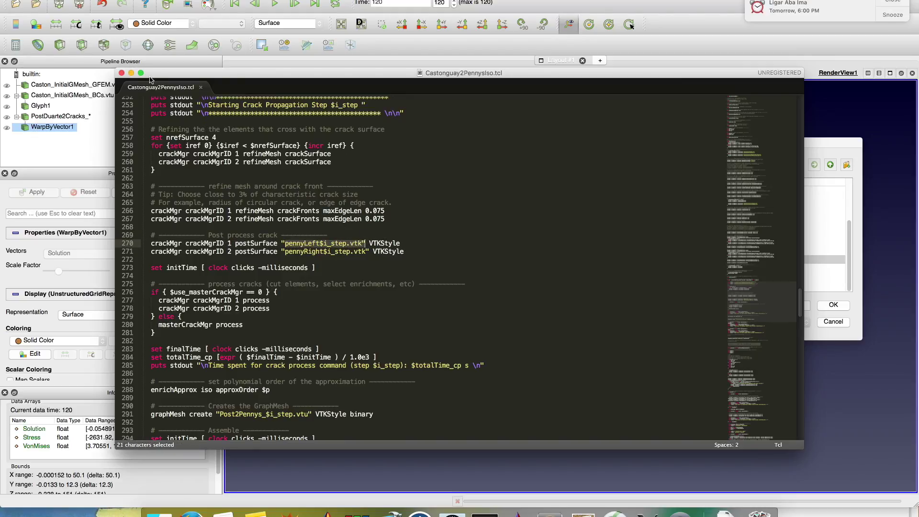
{"action": "left_click", "coordinate": [163, 68]}
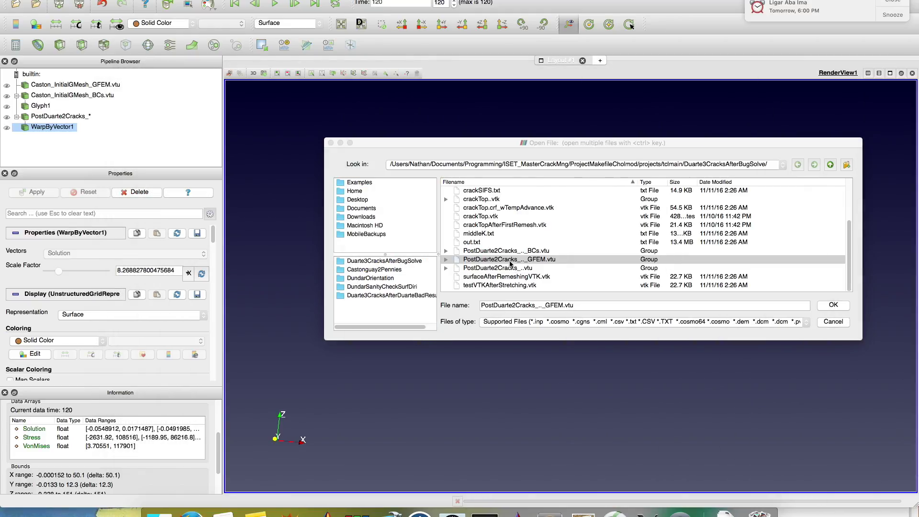
Step: Open the crackBot, crackMid and crackTop .vtk series together and apply them
{"action": "left_click", "coordinate": [529, 235]}
{"action": "scroll", "coordinate": [512, 247], "scroll_direction": "up", "scroll_amount": 3}
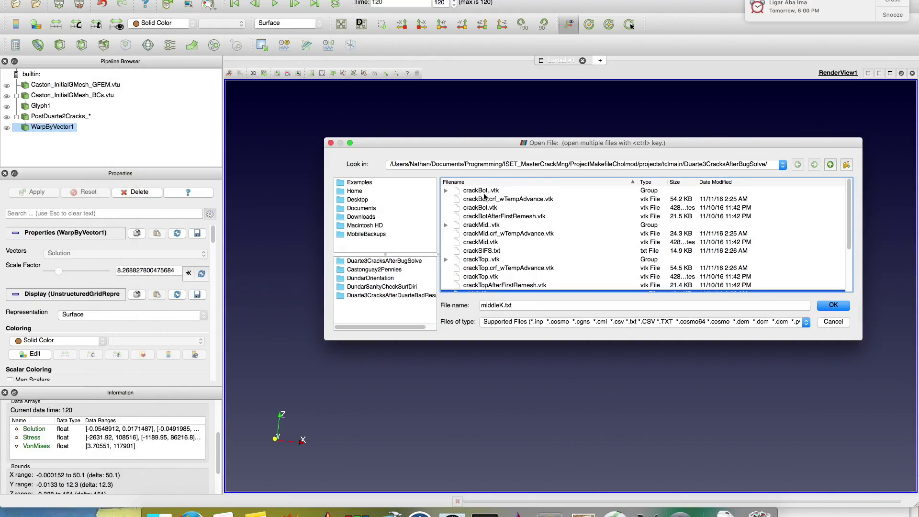
{"action": "left_click", "coordinate": [485, 191]}
{"action": "left_click", "coordinate": [495, 226]}
{"action": "left_click", "coordinate": [491, 261]}
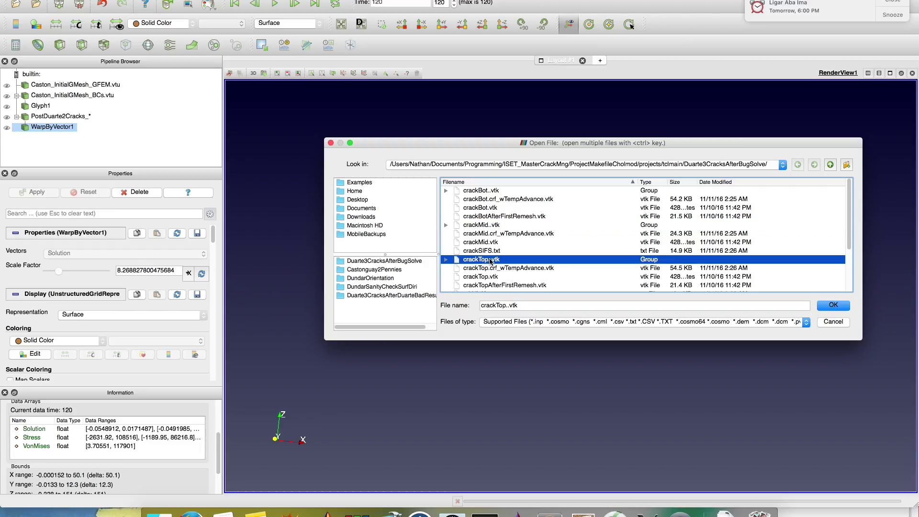
{"action": "left_click", "coordinate": [495, 191]}
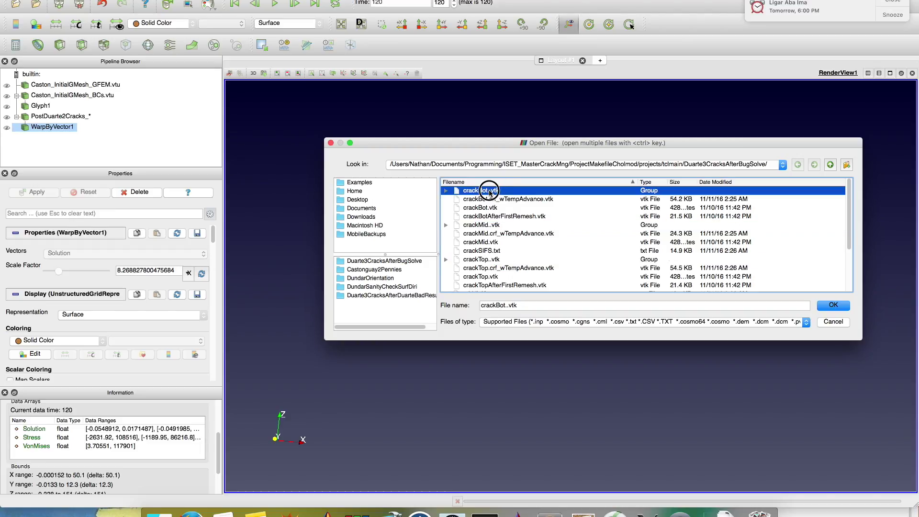
{"action": "left_click", "coordinate": [484, 226], "text": "ctrl"}
{"action": "left_click", "coordinate": [481, 259], "text": "ctrl"}
{"action": "left_click", "coordinate": [833, 305]}
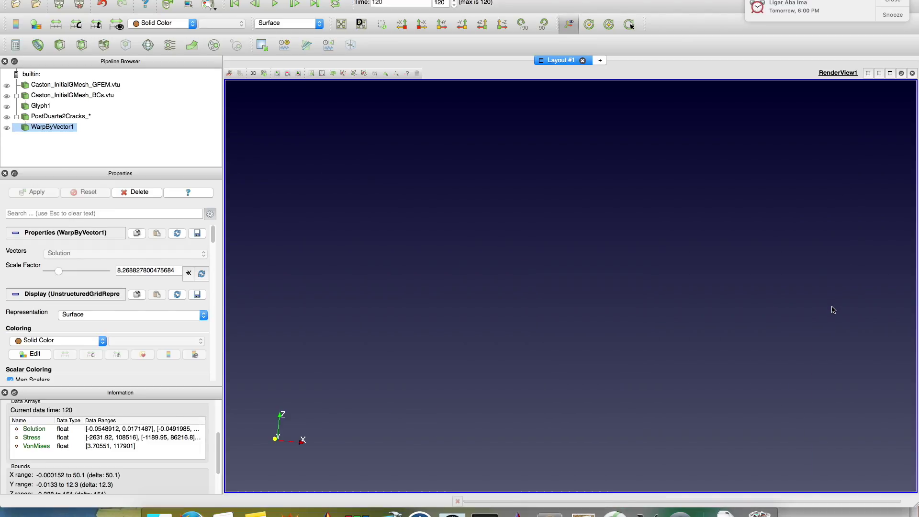
{"action": "left_click", "coordinate": [32, 192]}
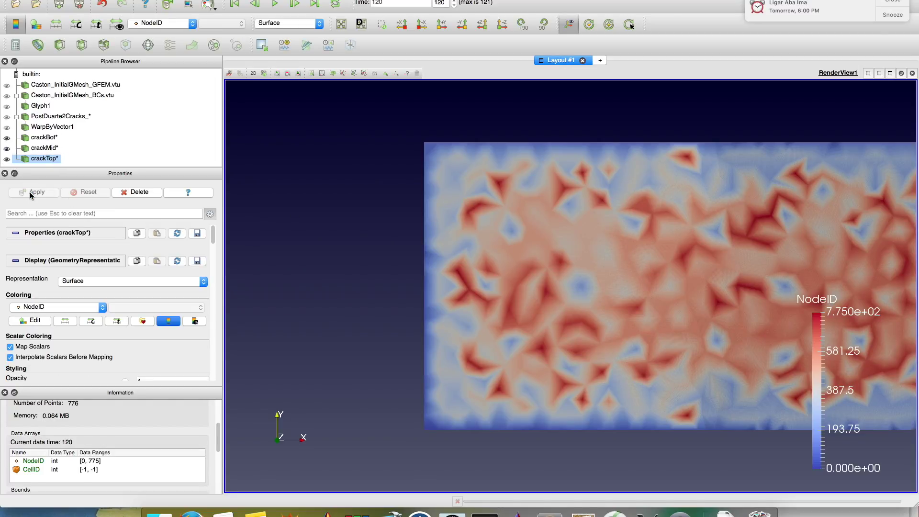
Step: Fit the cracks in view, rotate in 3D to separate the three surfaces, and go to time step 0
{"action": "left_click", "coordinate": [365, 23]}
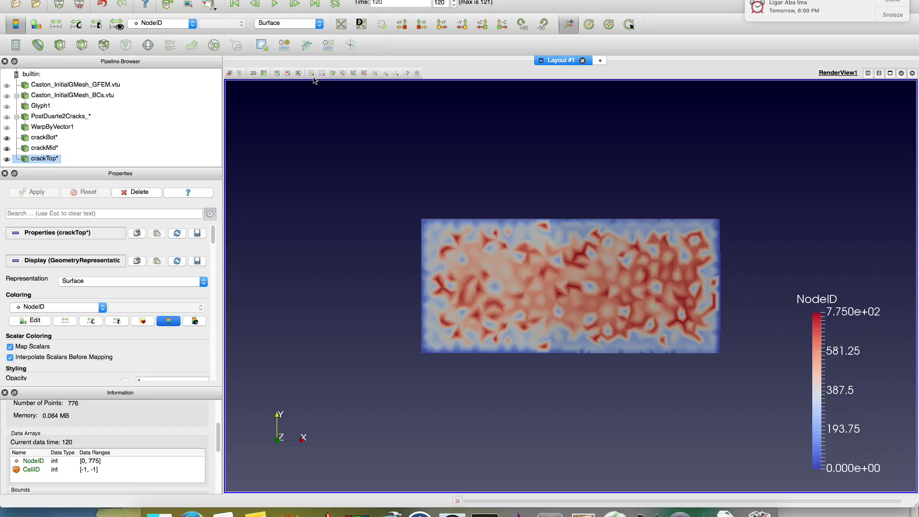
{"action": "left_click", "coordinate": [254, 74]}
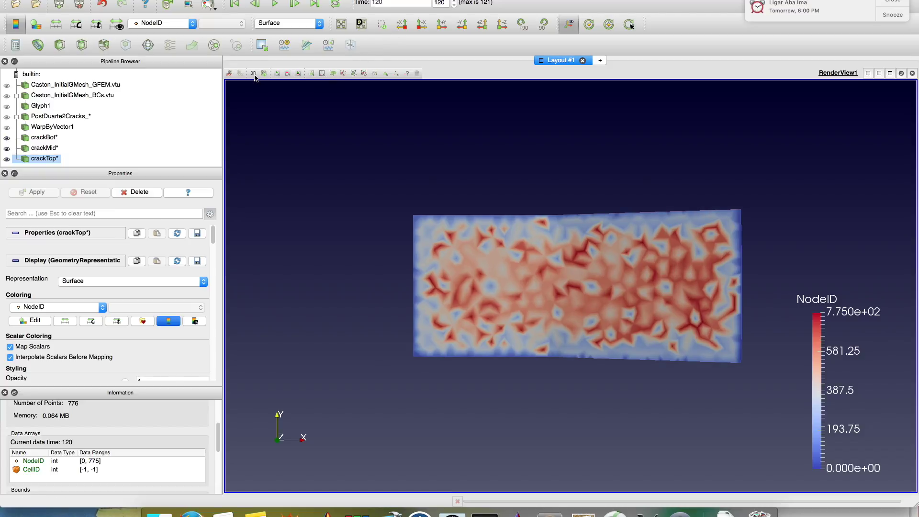
{"action": "left_click", "coordinate": [253, 74]}
{"action": "left_click_drag", "start_coordinate": [588, 242], "coordinate": [543, 199]}
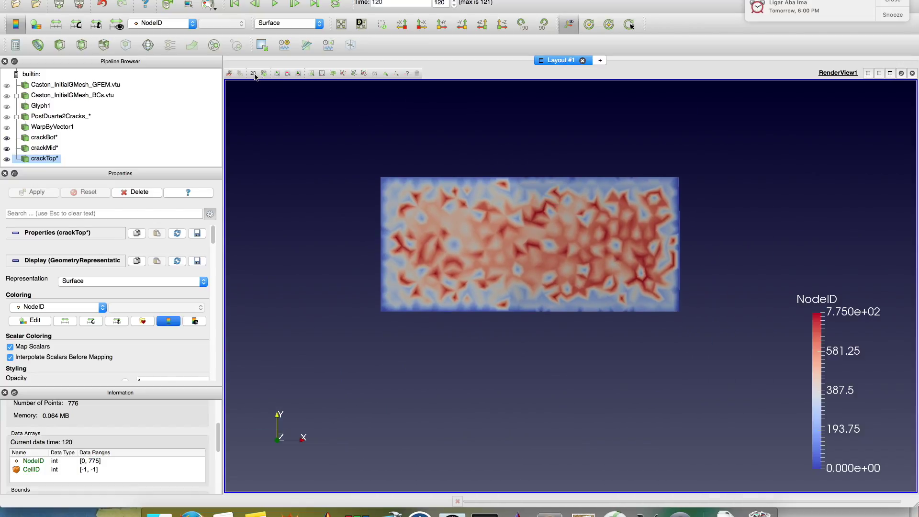
{"action": "left_click", "coordinate": [254, 73]}
{"action": "left_click_drag", "start_coordinate": [443, 290], "coordinate": [380, 97]}
{"action": "left_click", "coordinate": [234, 4]}
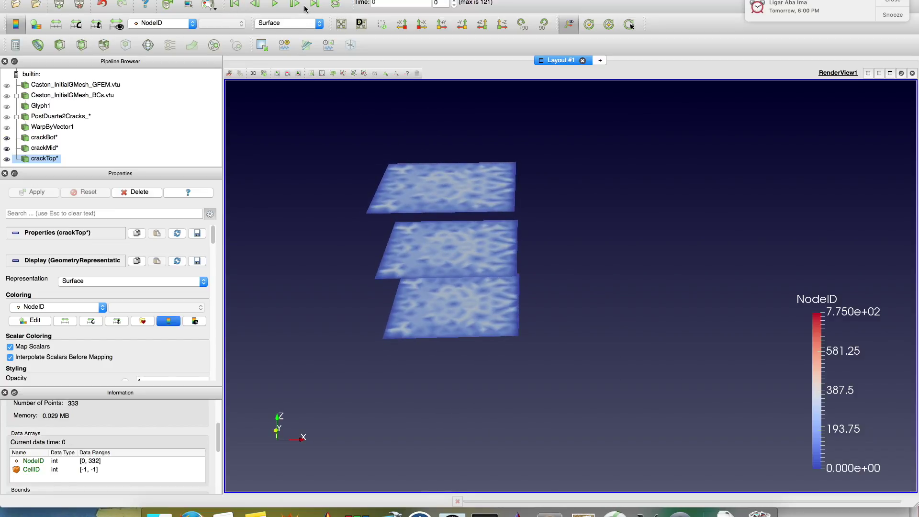
Step: Play the crack series through to step 121, then open the SPE-166259 paper enlarged in Preview
{"action": "left_click", "coordinate": [293, 4]}
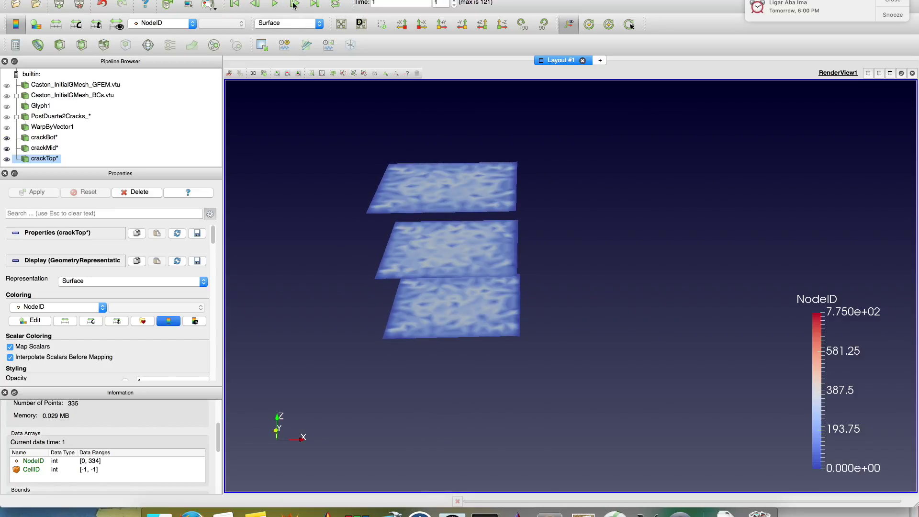
{"action": "left_click", "coordinate": [276, 4]}
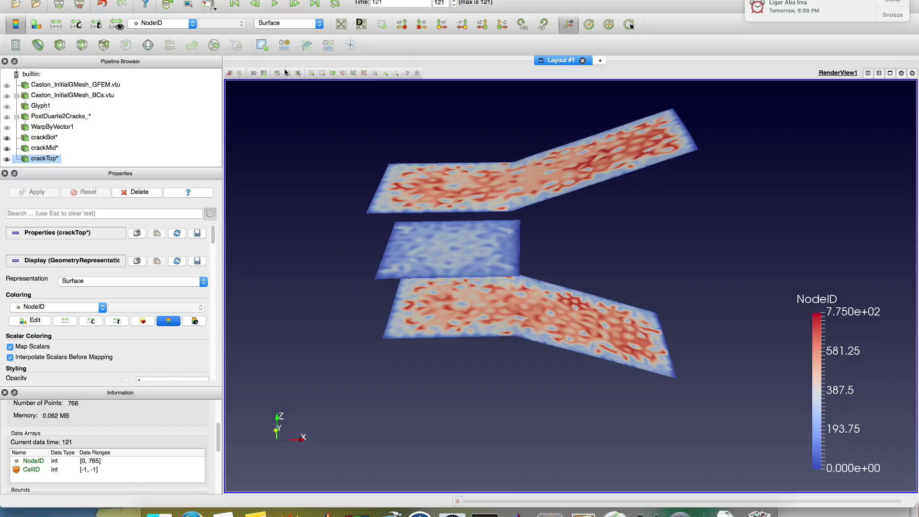
{"action": "mouse_move", "coordinate": [453, 154]}
{"action": "left_mouse_down"}
{"action": "mouse_move", "coordinate": [431, 164]}
{"action": "mouse_move", "coordinate": [440, 152]}
{"action": "left_mouse_up"}
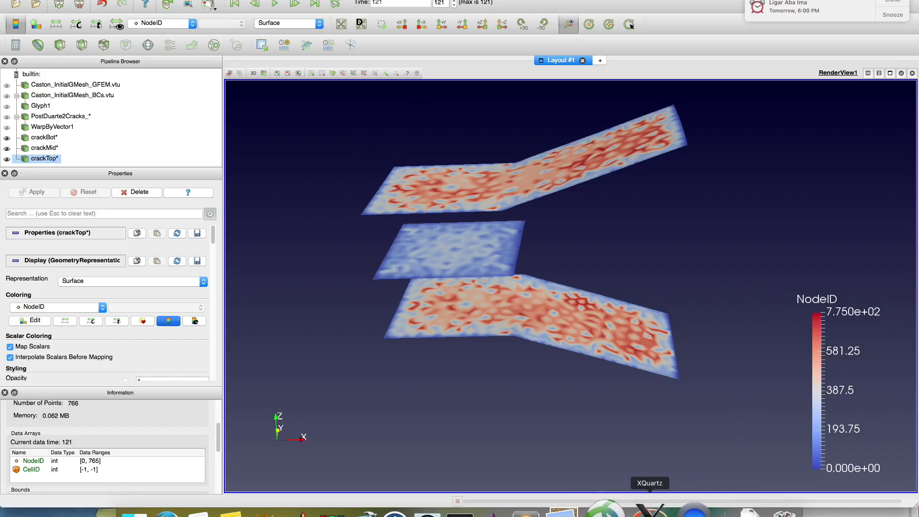
{"action": "left_click", "coordinate": [582, 510]}
{"action": "double_click", "coordinate": [601, 239]}
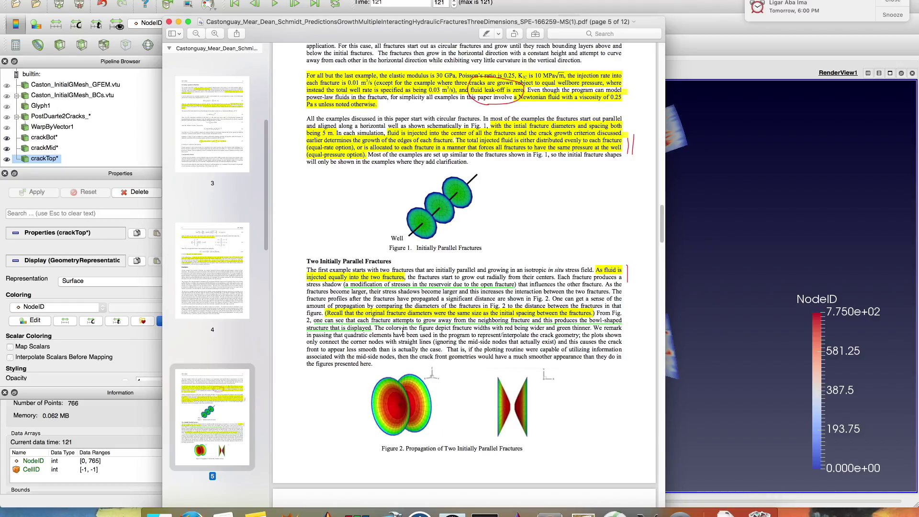
Step: Scroll the paper to page 6 and back to Figure 2, then return to ParaView
{"action": "scroll", "coordinate": [410, 319], "scroll_direction": "down", "scroll_amount": 10}
{"action": "scroll", "coordinate": [417, 320], "scroll_direction": "up", "scroll_amount": 7}
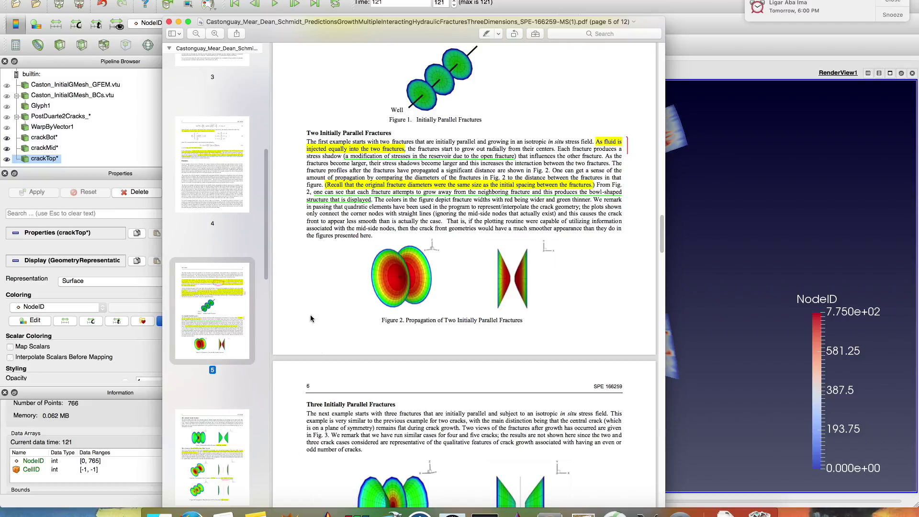
{"action": "left_click", "coordinate": [74, 152]}
Step: Hide the crackTop, crackMid and crackBot surfaces in the Pipeline Browser
{"action": "left_click", "coordinate": [6, 159]}
{"action": "left_click", "coordinate": [7, 148]}
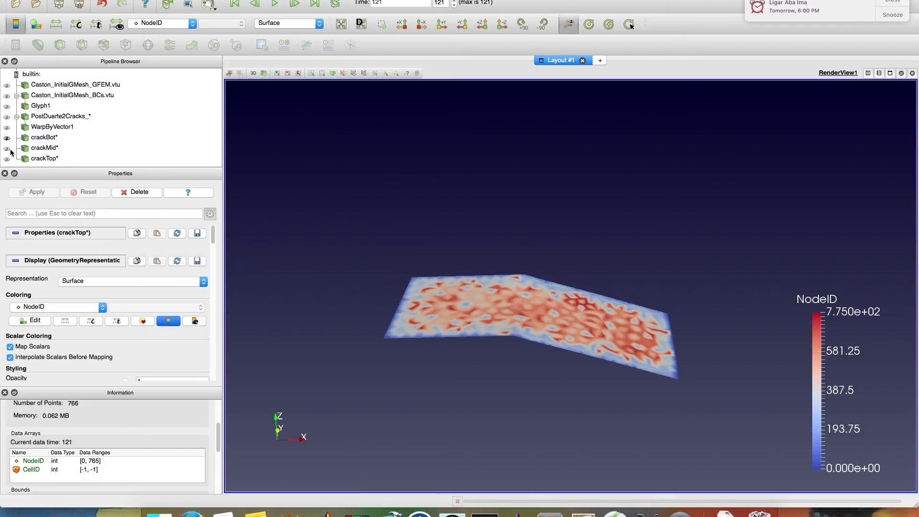
{"action": "left_click", "coordinate": [7, 139]}
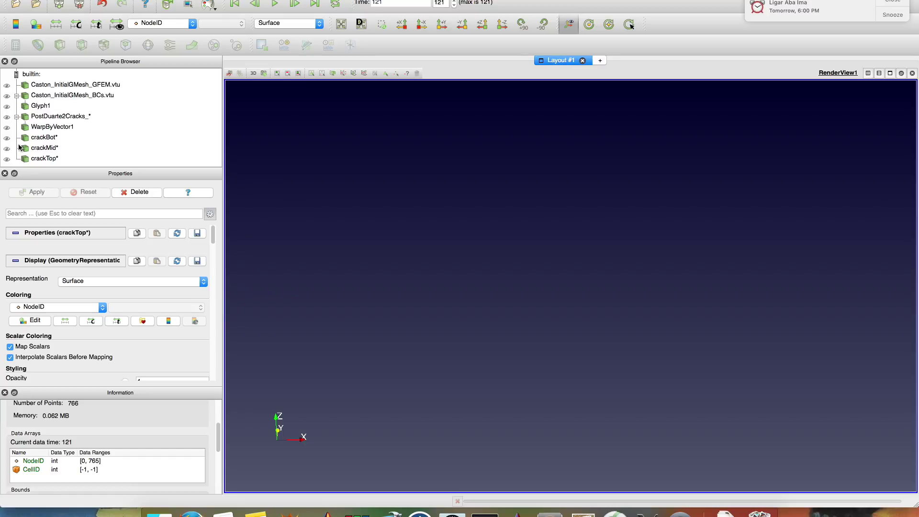
Step: Inspect the crackBot and crackMid dataset details, ending with crackMid selected
{"action": "left_click", "coordinate": [53, 139]}
{"action": "key", "text": "Down"}
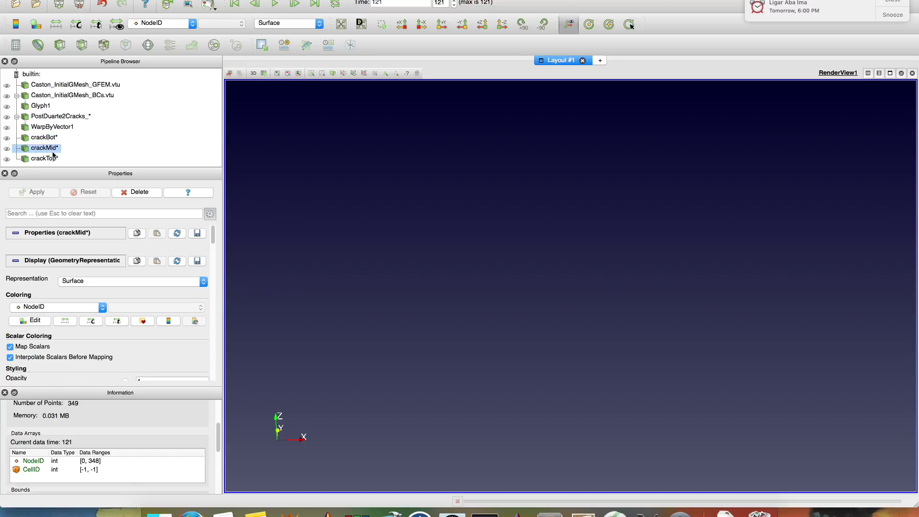
{"action": "key", "text": "Down"}
{"action": "key", "text": "Up"}
{"action": "key", "text": "Up"}
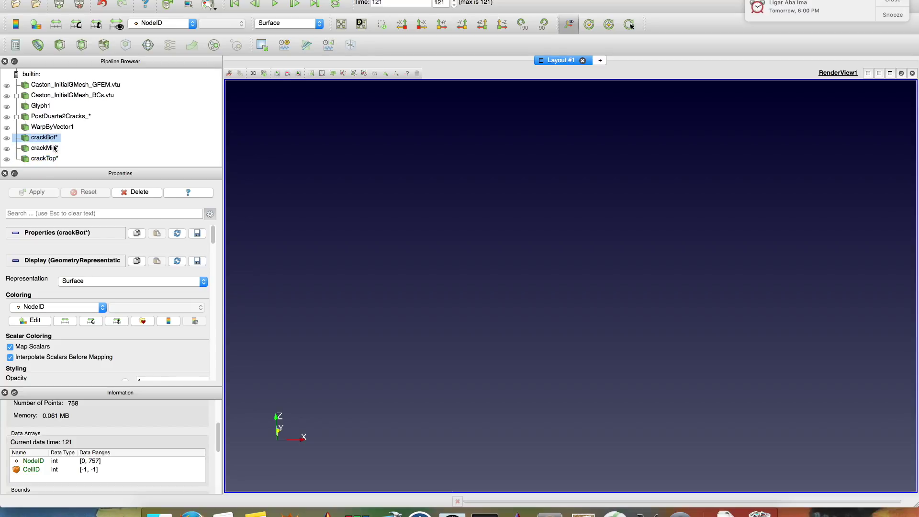
{"action": "left_click", "coordinate": [58, 150]}
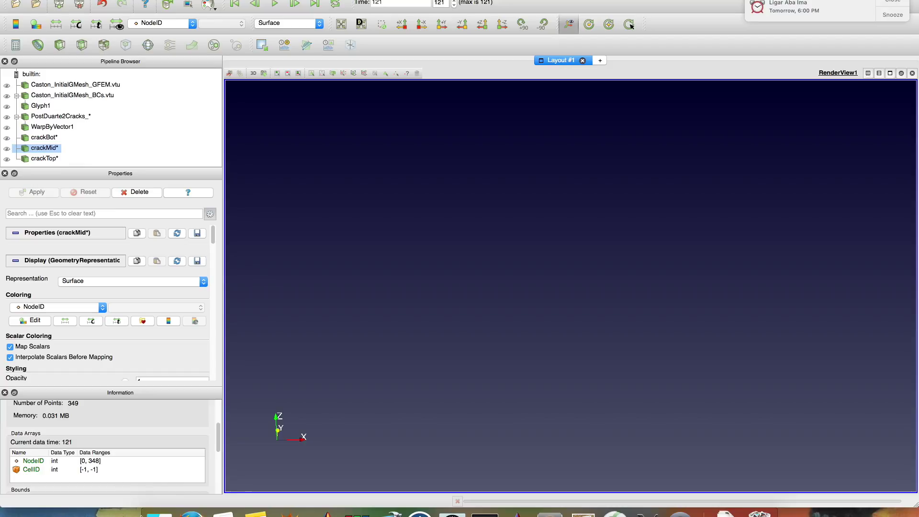
{"action": "left_click", "coordinate": [159, 512]}
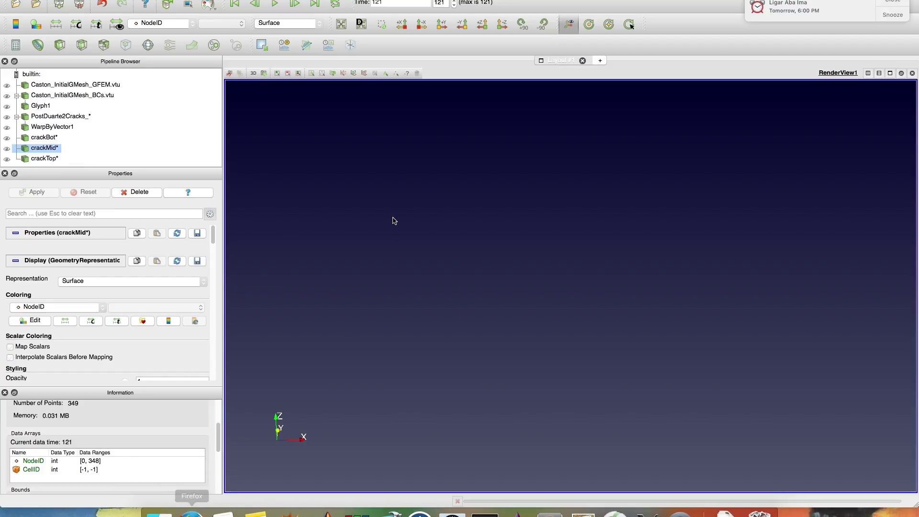
{"action": "left_click", "coordinate": [766, 255]}
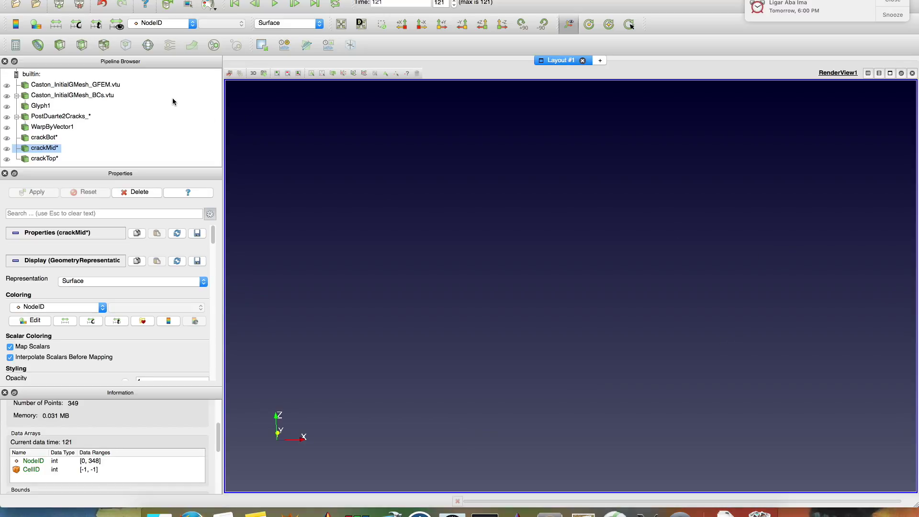
Step: Review the GFEM mesh, BCs, PostDuarte2Cracks and WarpByVector1 items, keeping Solid Color colouring
{"action": "left_click", "coordinate": [90, 86]}
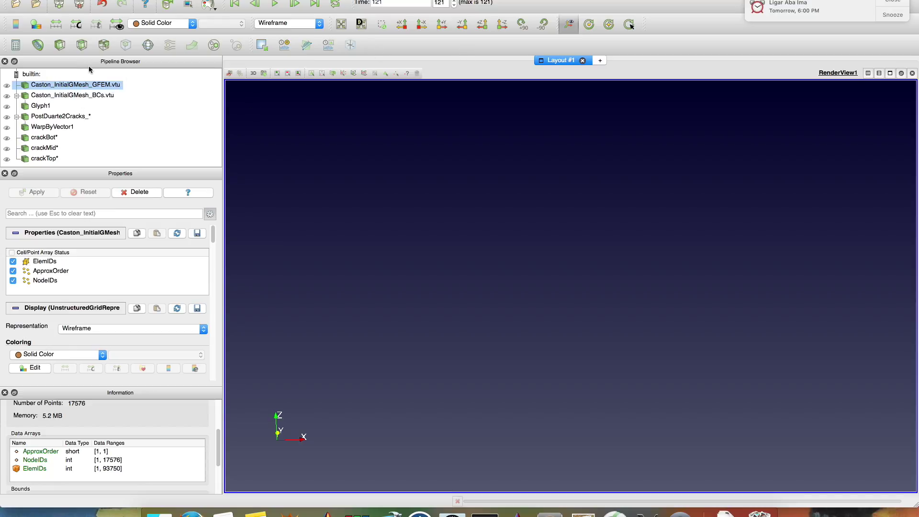
{"action": "left_click", "coordinate": [100, 96]}
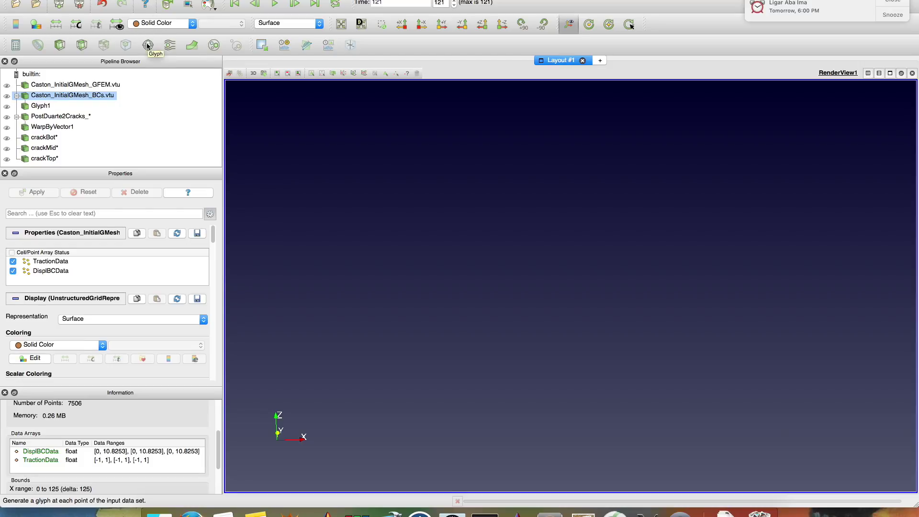
{"action": "left_click", "coordinate": [77, 117]}
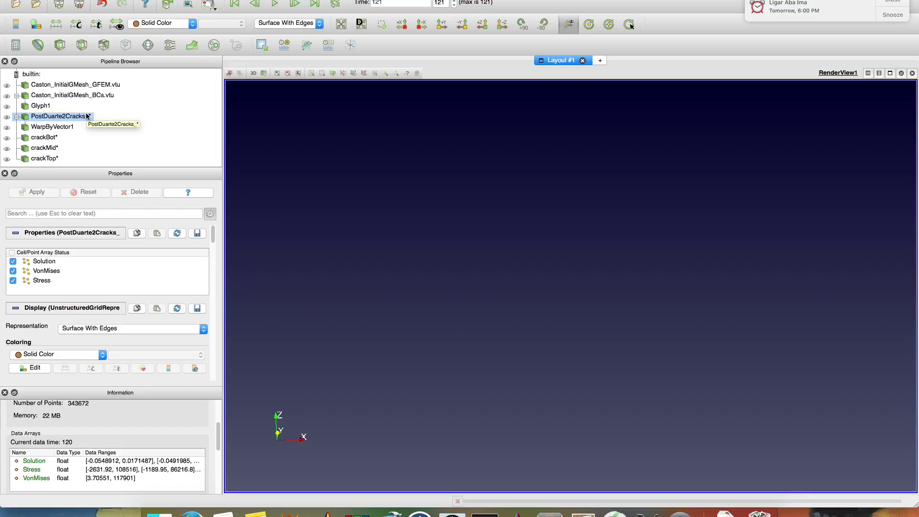
{"action": "left_click", "coordinate": [156, 23]}
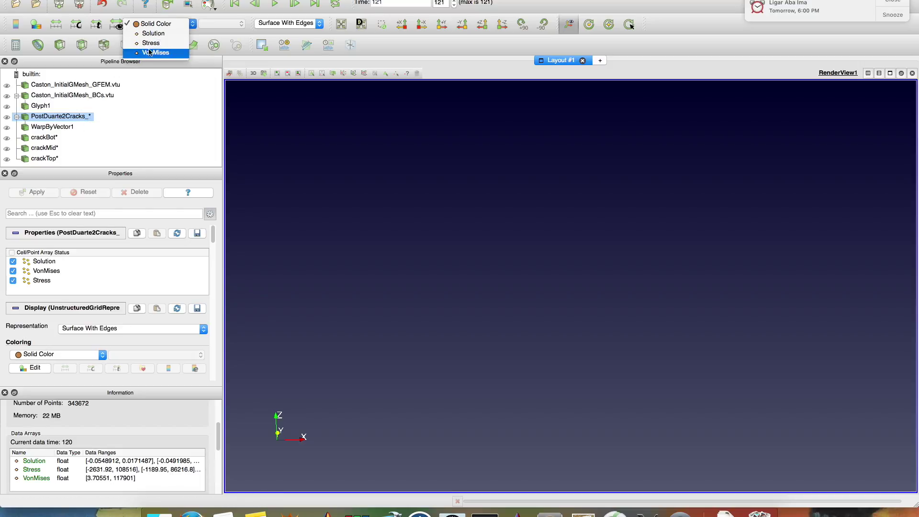
{"action": "left_click", "coordinate": [160, 82]}
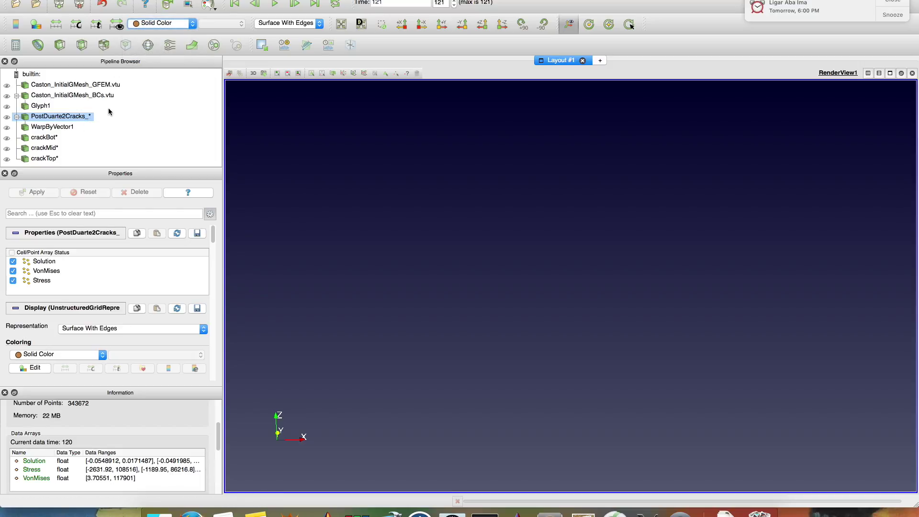
{"action": "left_click", "coordinate": [69, 127]}
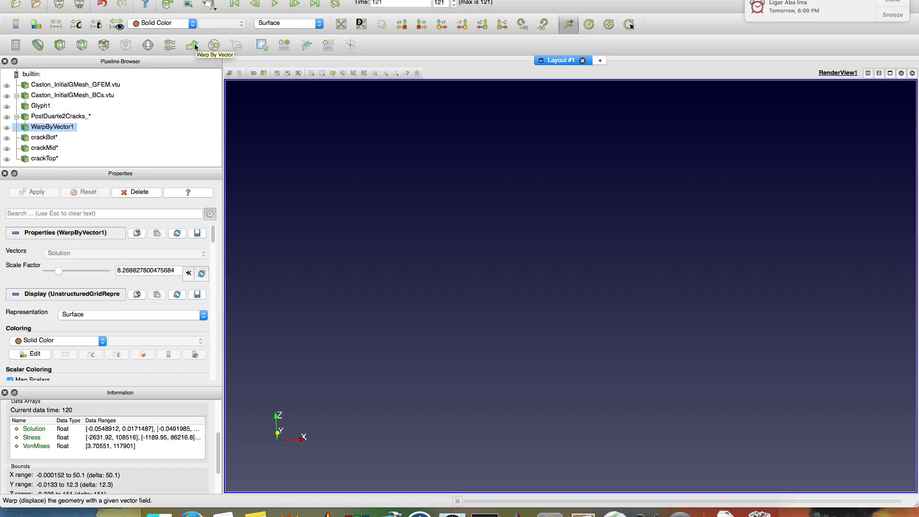
Step: Review crackBot, crackMid and crackTop, keep Surface representation, and open QuickTime's stop-recording menu
{"action": "left_click", "coordinate": [53, 140]}
{"action": "left_click", "coordinate": [51, 147]}
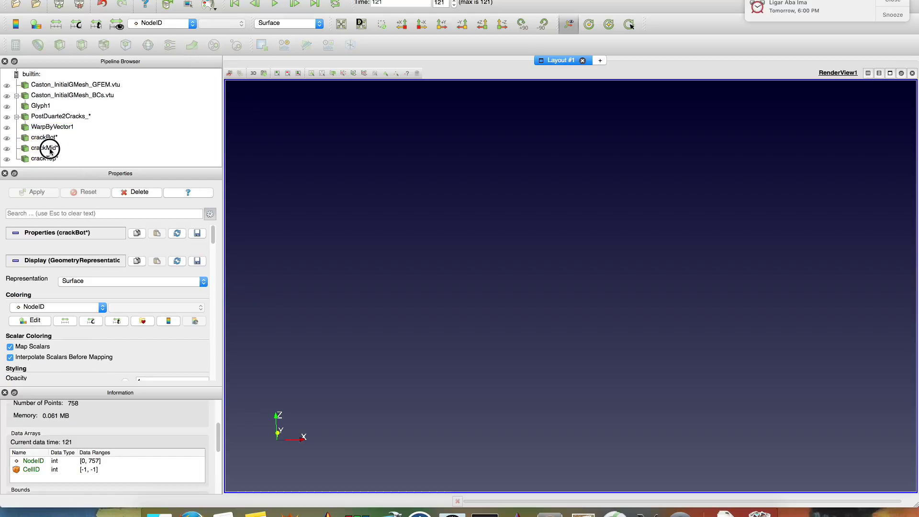
{"action": "key", "text": "Down"}
{"action": "left_click", "coordinate": [596, 240]}
{"action": "left_click", "coordinate": [317, 24]}
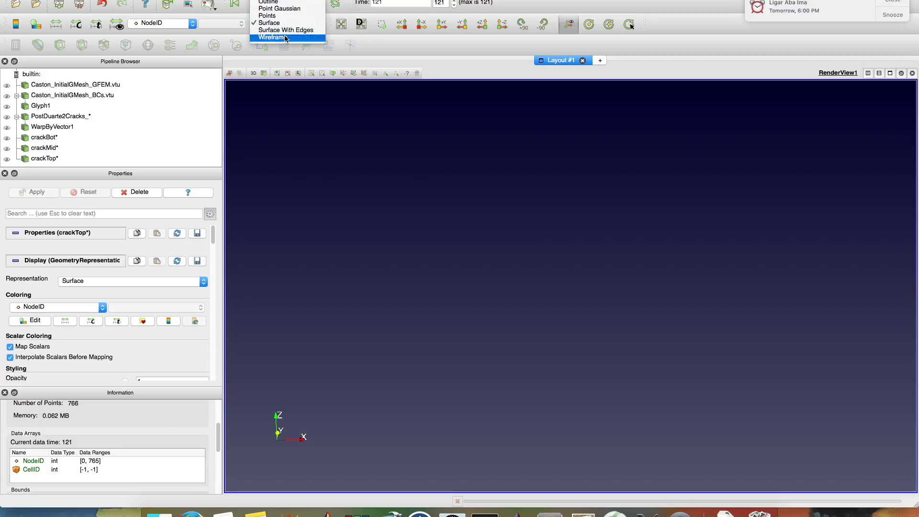
{"action": "left_click", "coordinate": [378, 241]}
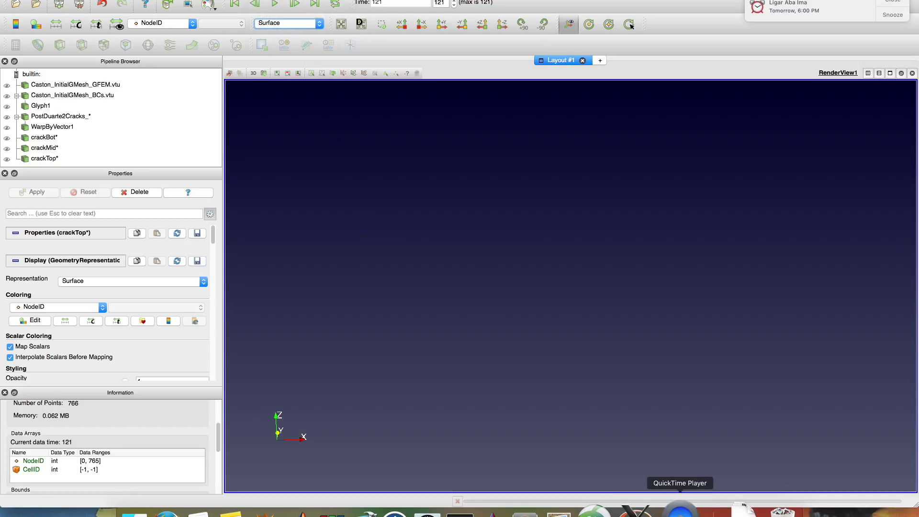
{"action": "right_click", "coordinate": [680, 511]}
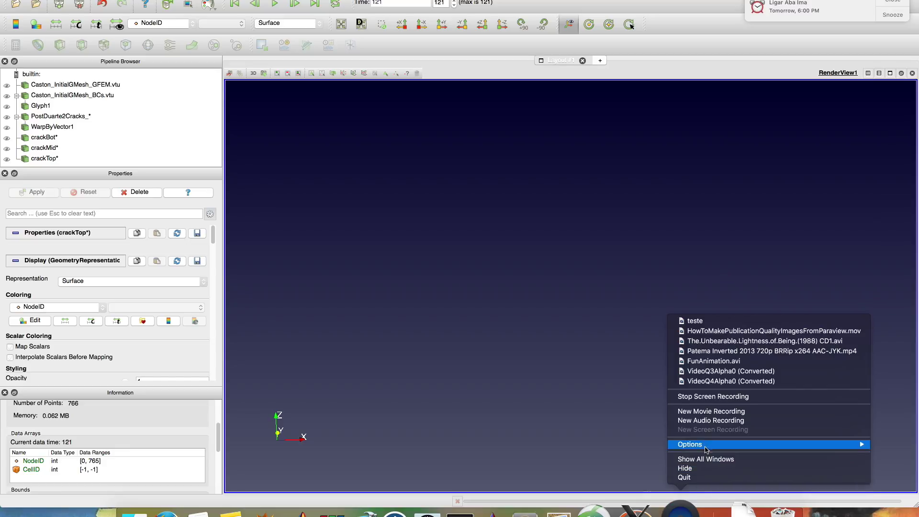